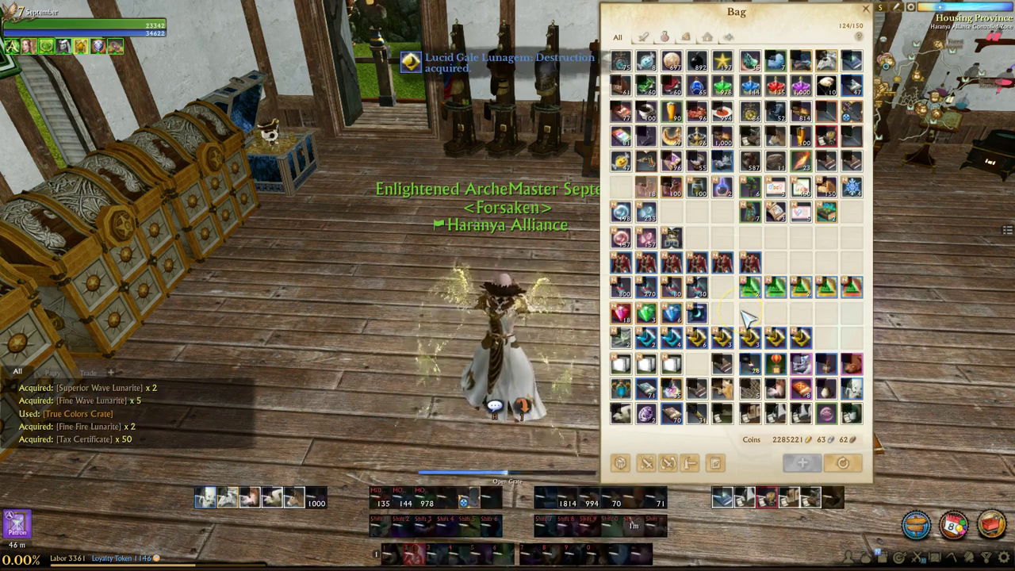
# - Open the remaining True Colors Crates in the bag one after another until none are left
pyautogui.rightClick(724, 305)
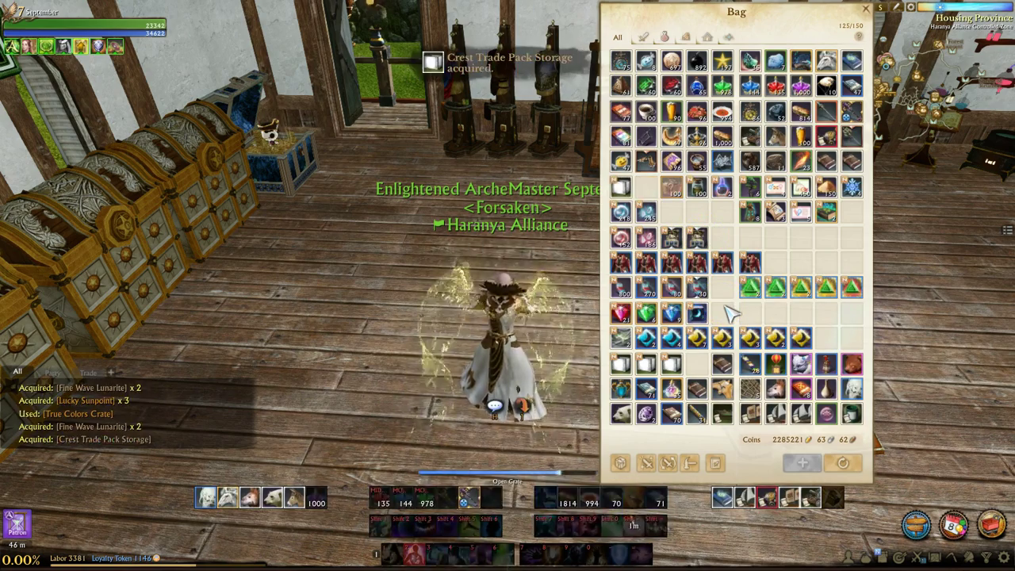
pyautogui.rightClick(687, 229)
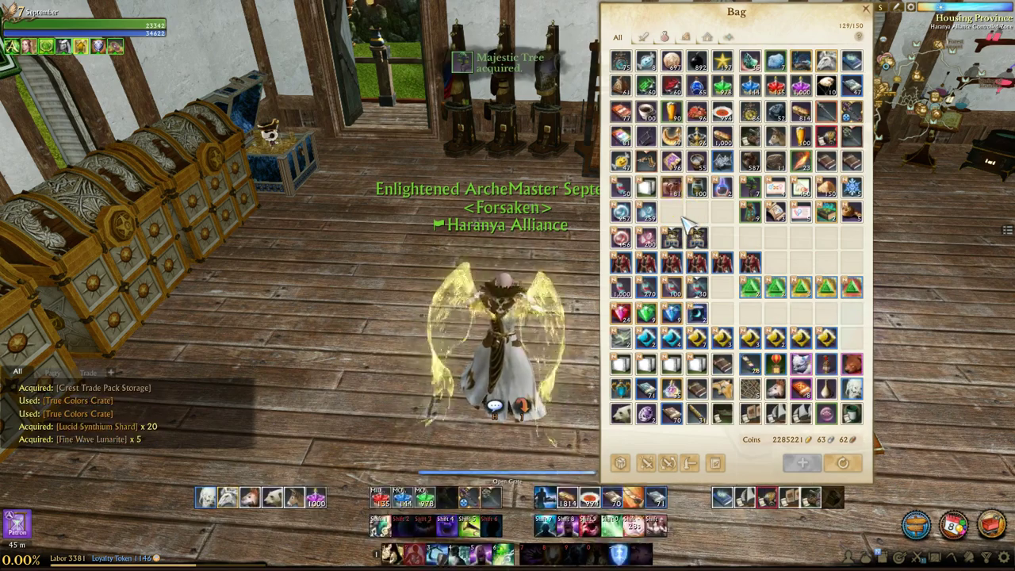
pyautogui.rightClick(710, 202)
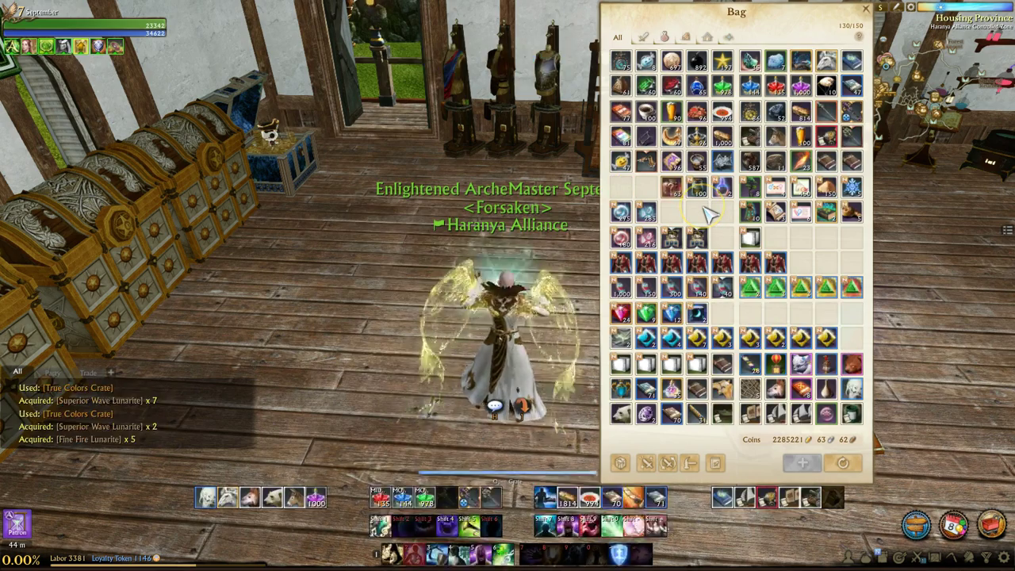
pyautogui.rightClick(692, 220)
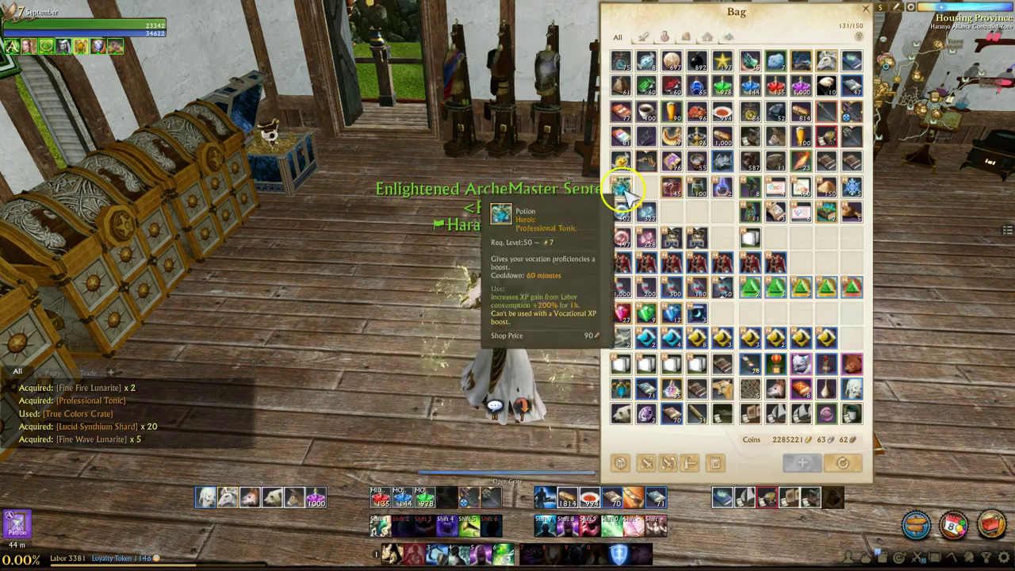
pyautogui.rightClick(684, 218)
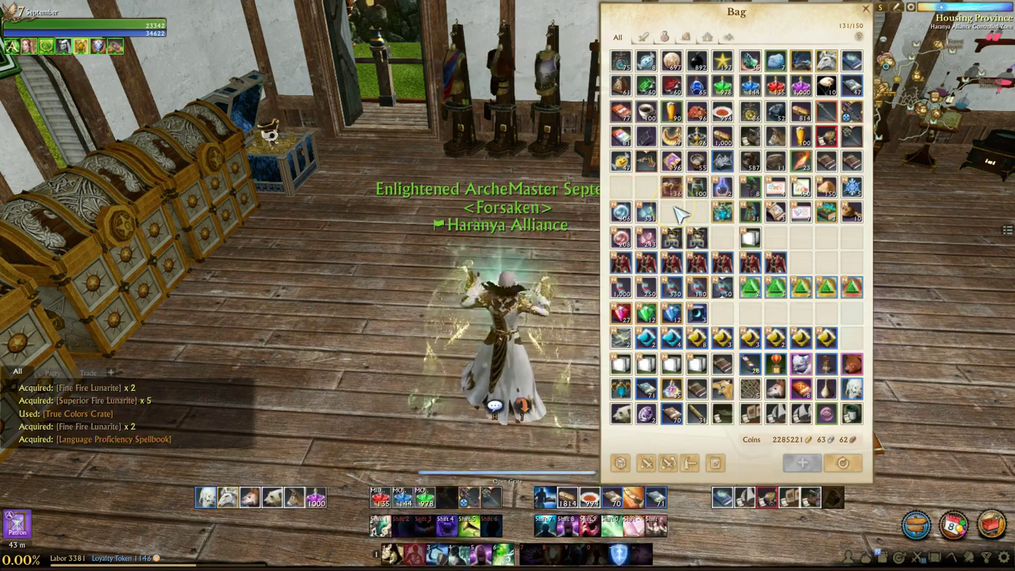
pyautogui.rightClick(680, 214)
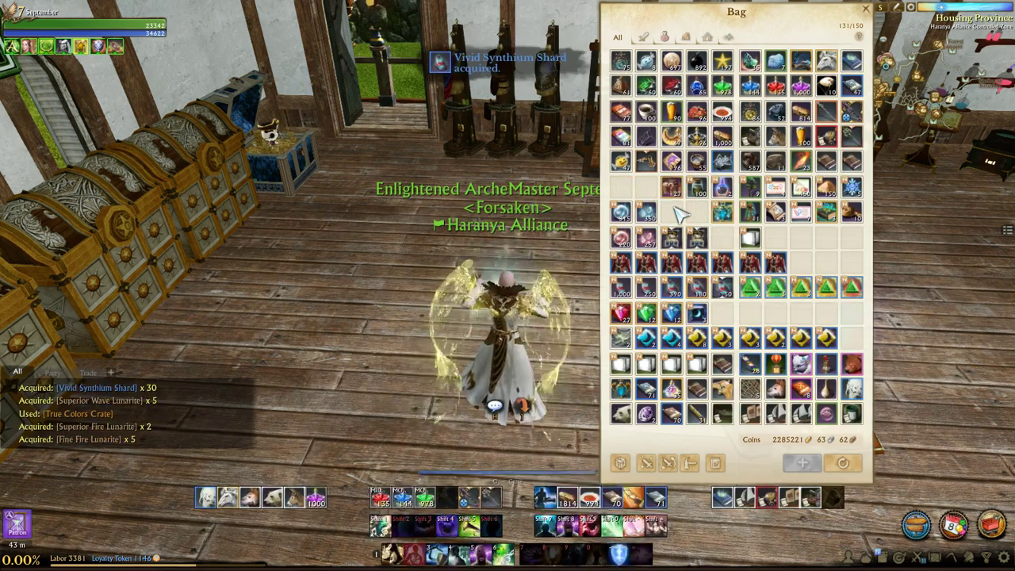
pyautogui.rightClick(673, 220)
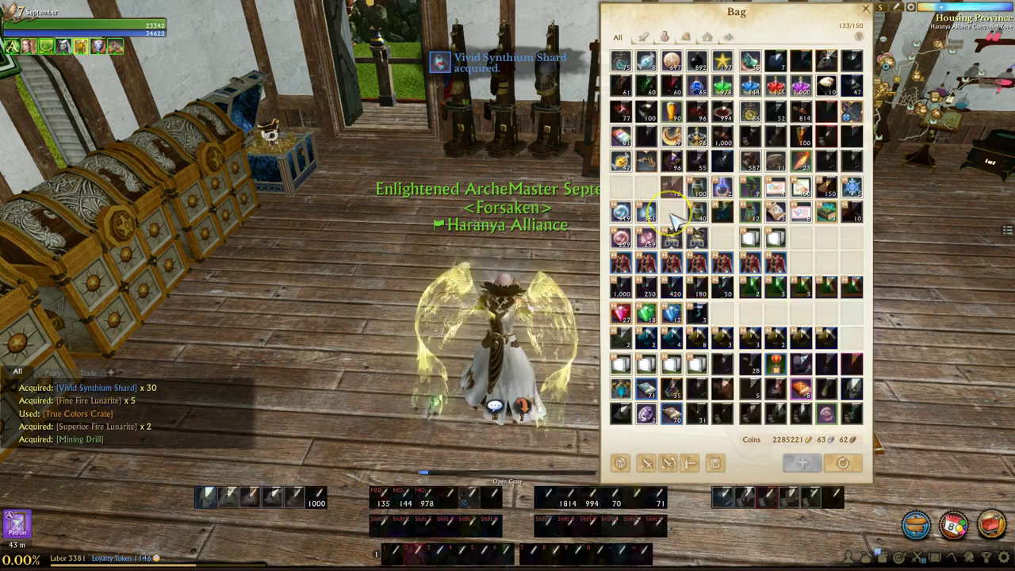
pyautogui.rightClick(617, 208)
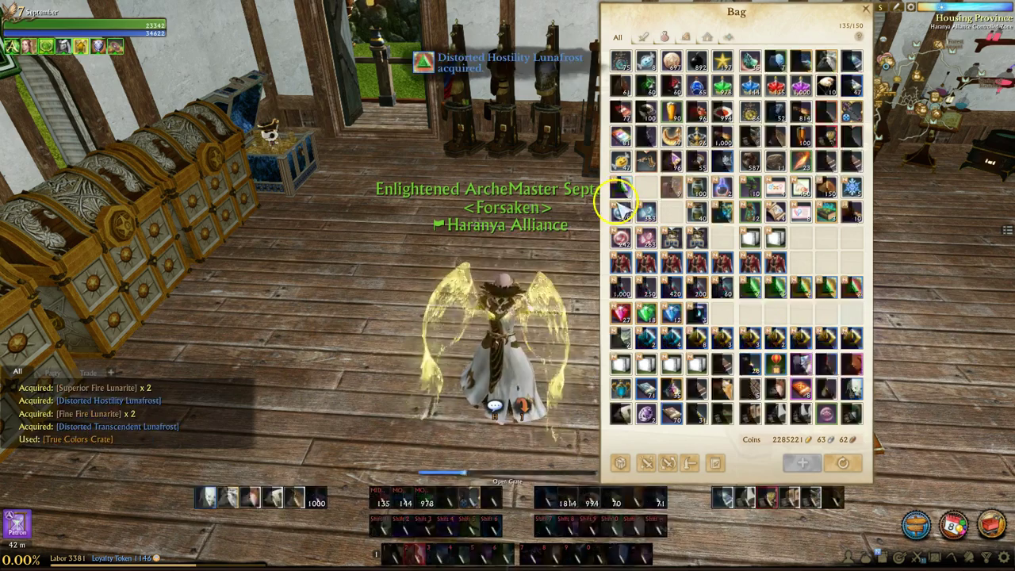
pyautogui.rightClick(621, 207)
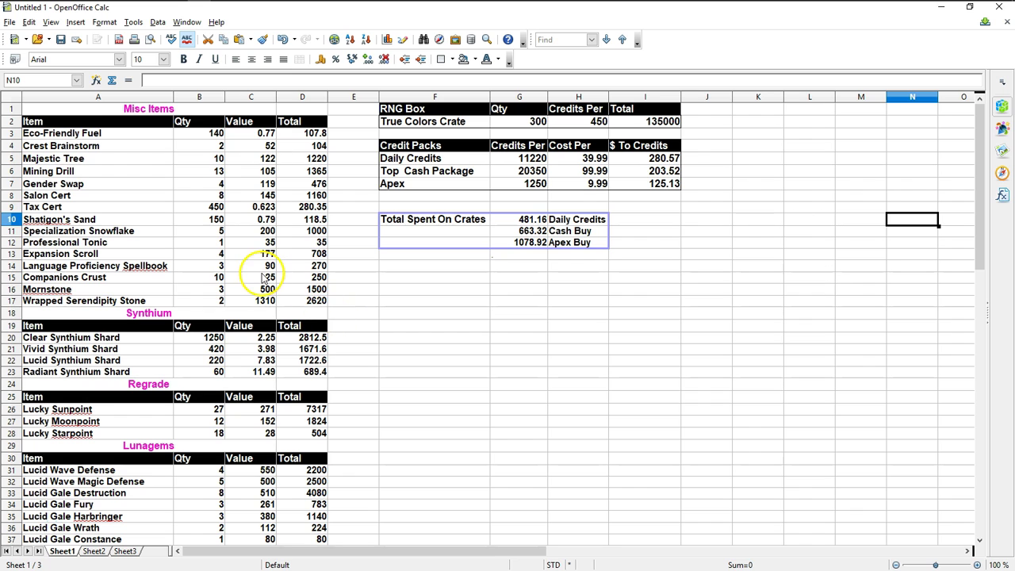
# - Switch to the ArcheAge game window, bring up the bag and use the Loyalty Token in it
pyautogui.click(941, 8)
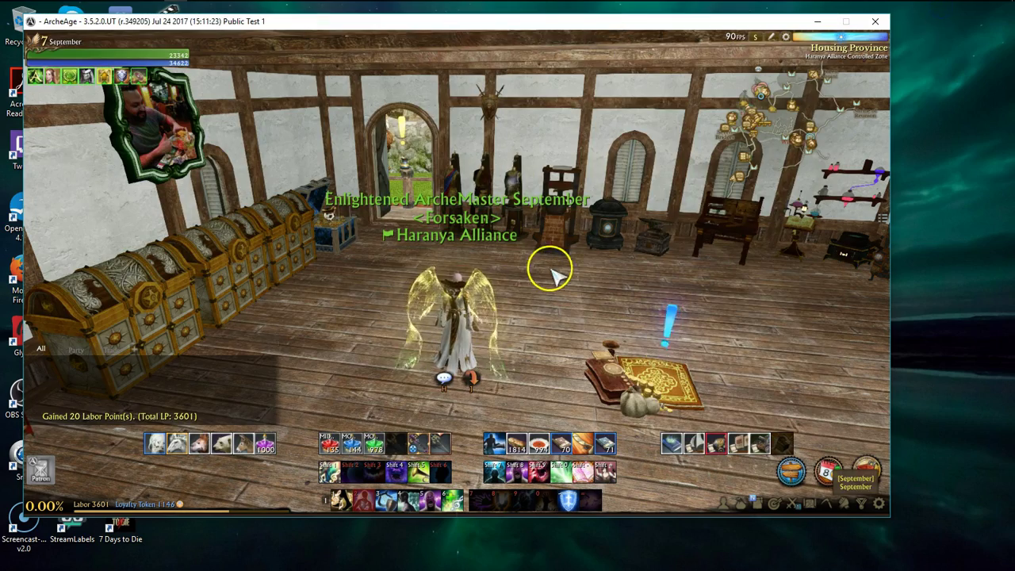
pyautogui.click(740, 503)
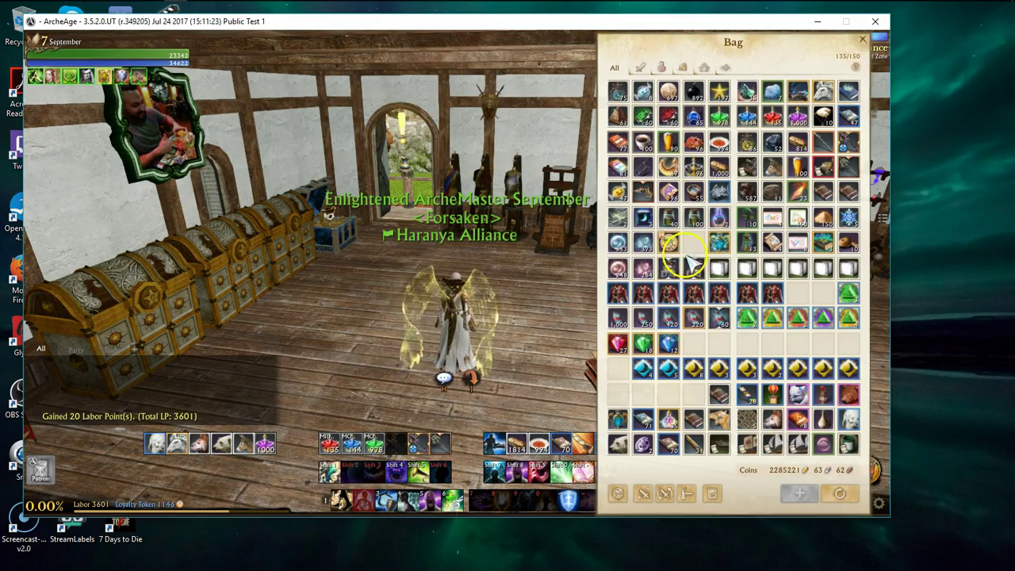
pyautogui.rightClick(669, 242)
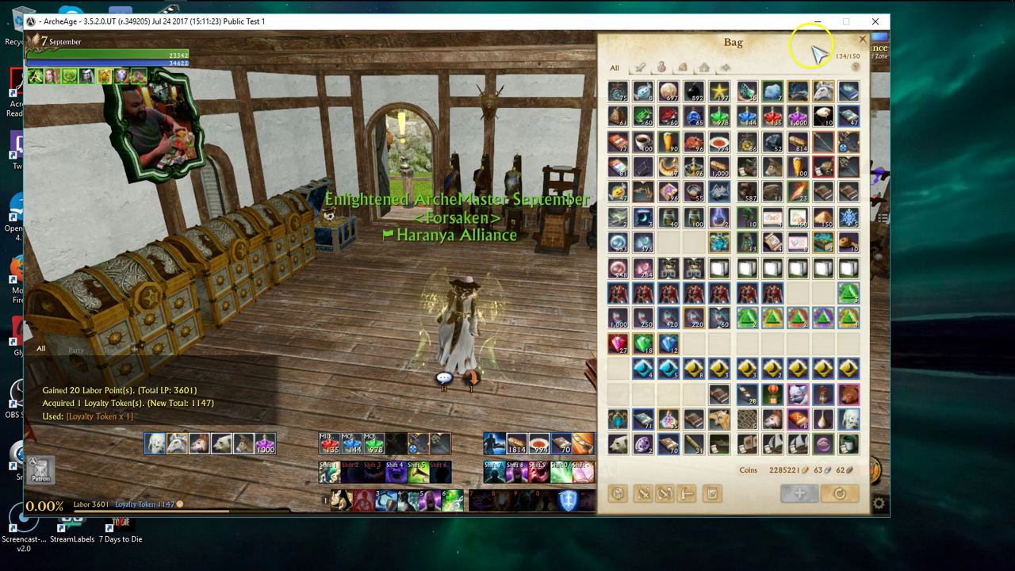
# - Switch to OpenOffice Calc and look through the crate loot tables, from Misc Items through Lunarite
pyautogui.click(822, 23)
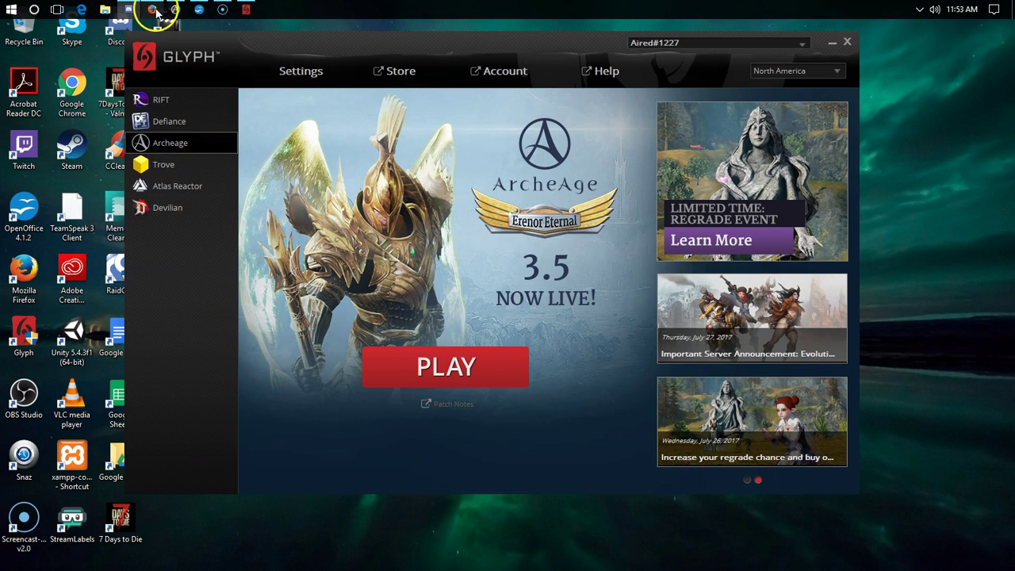
pyautogui.click(199, 10)
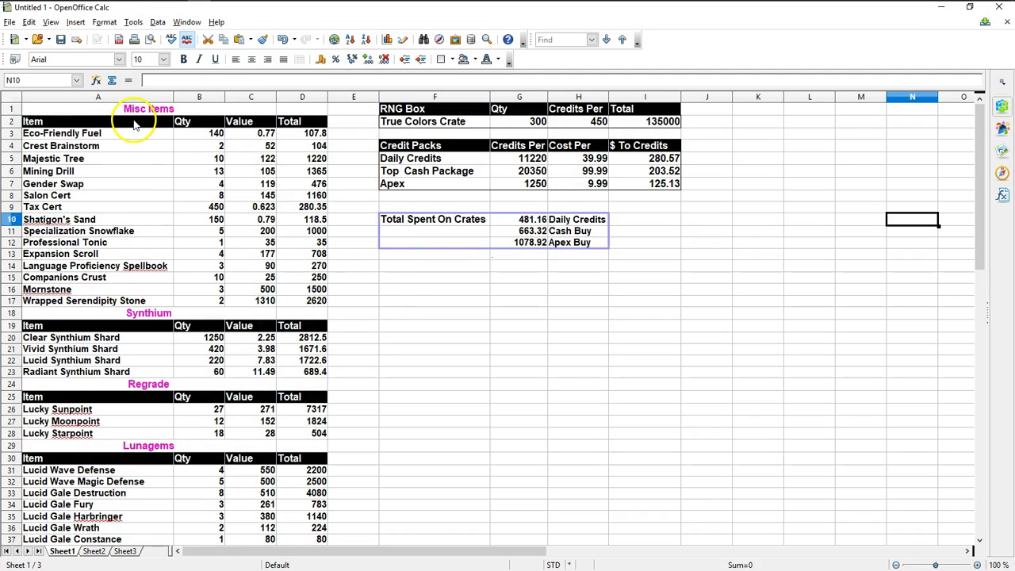
pyautogui.click(97, 134)
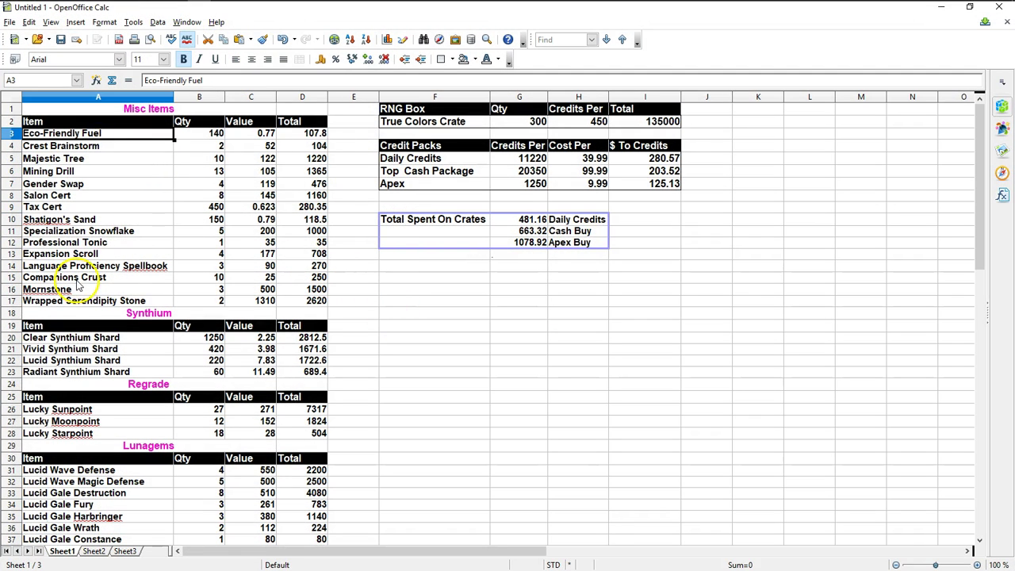
pyautogui.scroll(-4, 140, 365)
pyautogui.scroll(-4, 140, 373)
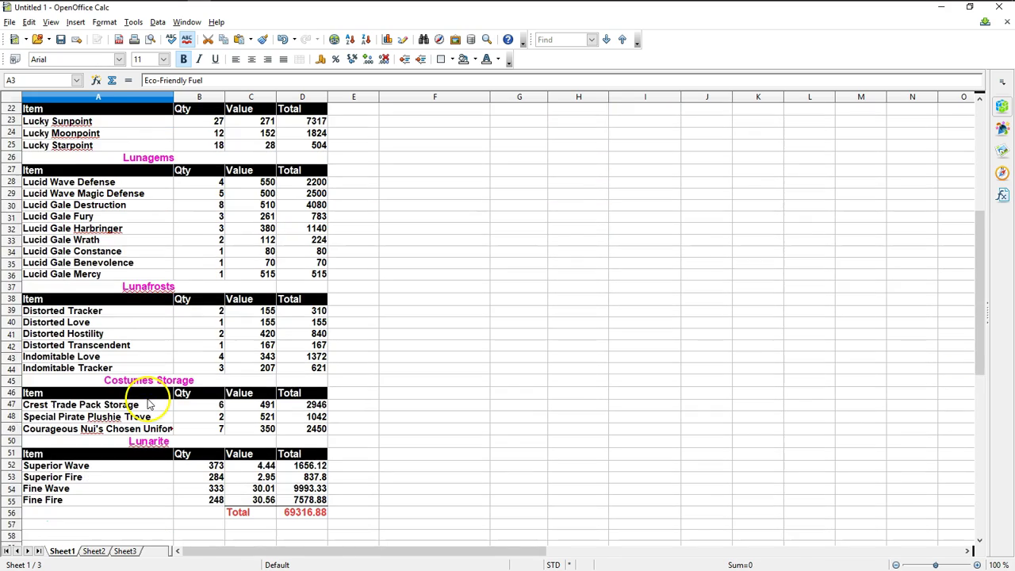
pyautogui.scroll(4, 143, 403)
pyautogui.scroll(3, 145, 396)
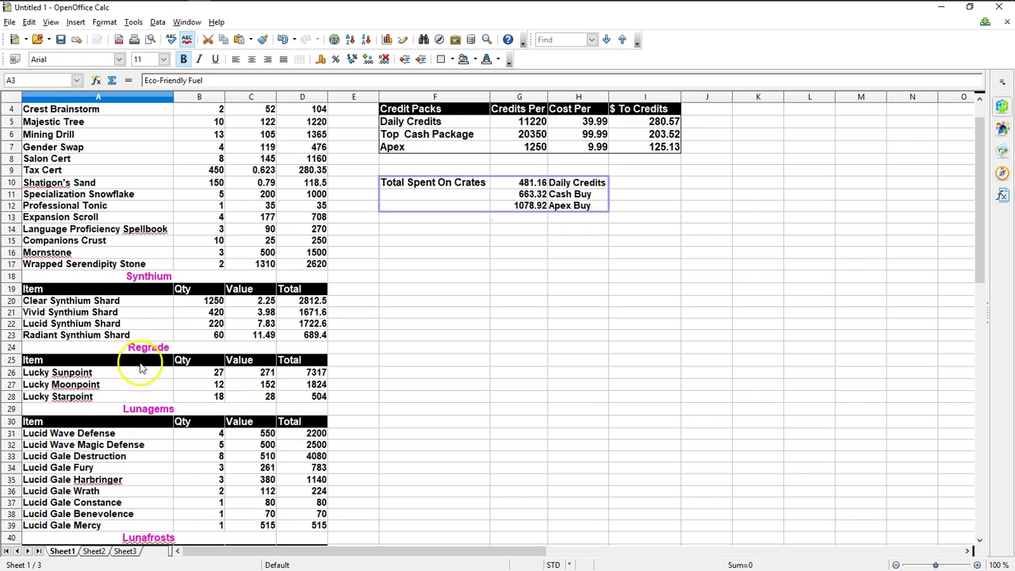
# - Review the Synthium, Regrade, Lunagems, Lunafrosts, Costumes Storage and Lunarite item names, then inspect the grand total below them
pyautogui.moveTo(114, 302); pyautogui.dragTo(106, 333)
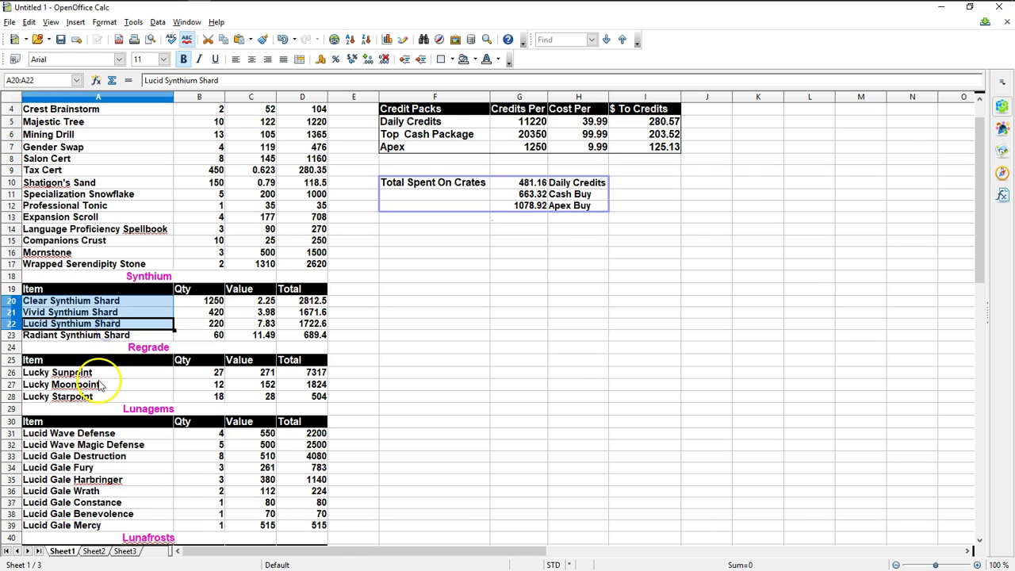
pyautogui.moveTo(100, 373); pyautogui.dragTo(101, 394)
pyautogui.scroll(-3, 108, 386)
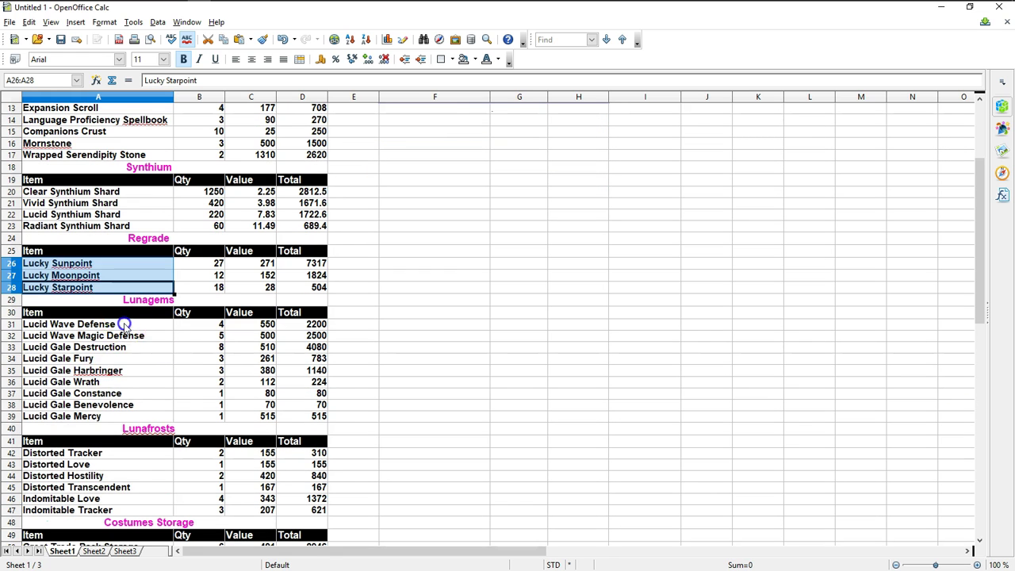
pyautogui.moveTo(115, 324); pyautogui.dragTo(109, 423)
pyautogui.scroll(-2, 110, 422)
pyautogui.moveTo(109, 383); pyautogui.dragTo(109, 428)
pyautogui.scroll(-3, 113, 429)
pyautogui.moveTo(124, 366); pyautogui.dragTo(106, 461)
pyautogui.click(304, 478)
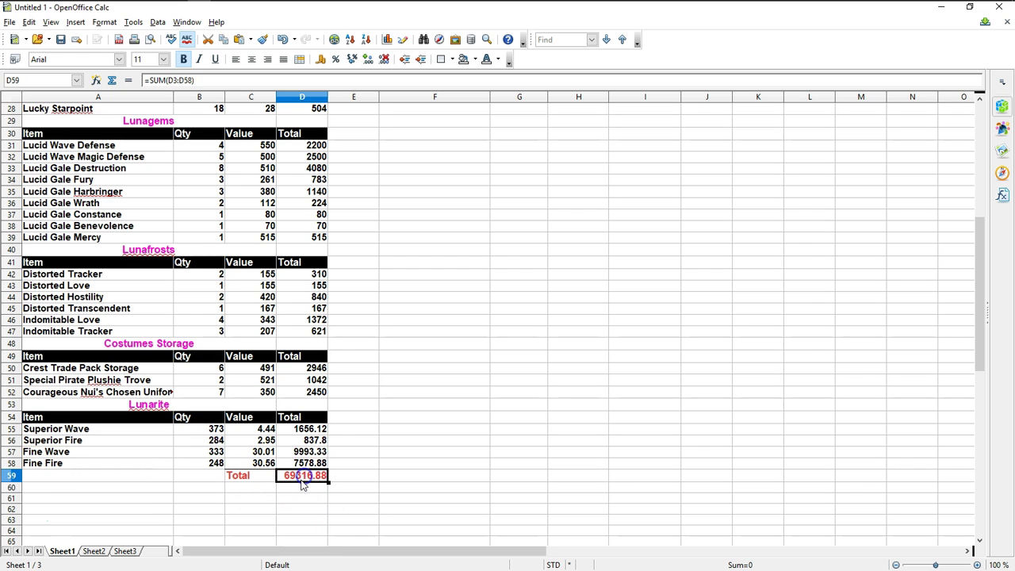
# - Examine the quantities, values and totals in all loot categories alongside the grand total
pyautogui.scroll(9, 309, 437)
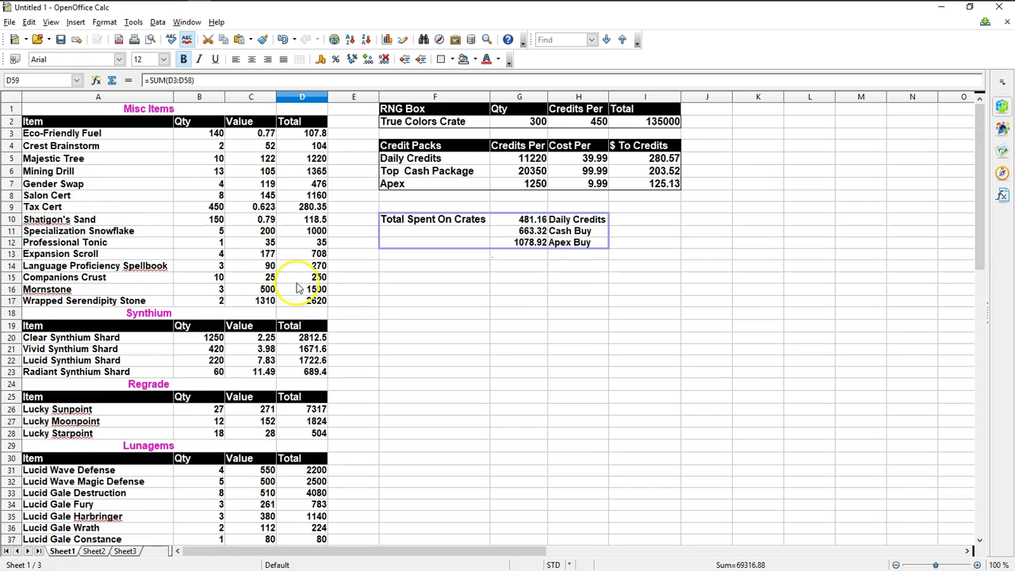
pyautogui.scroll(-12, 305, 333)
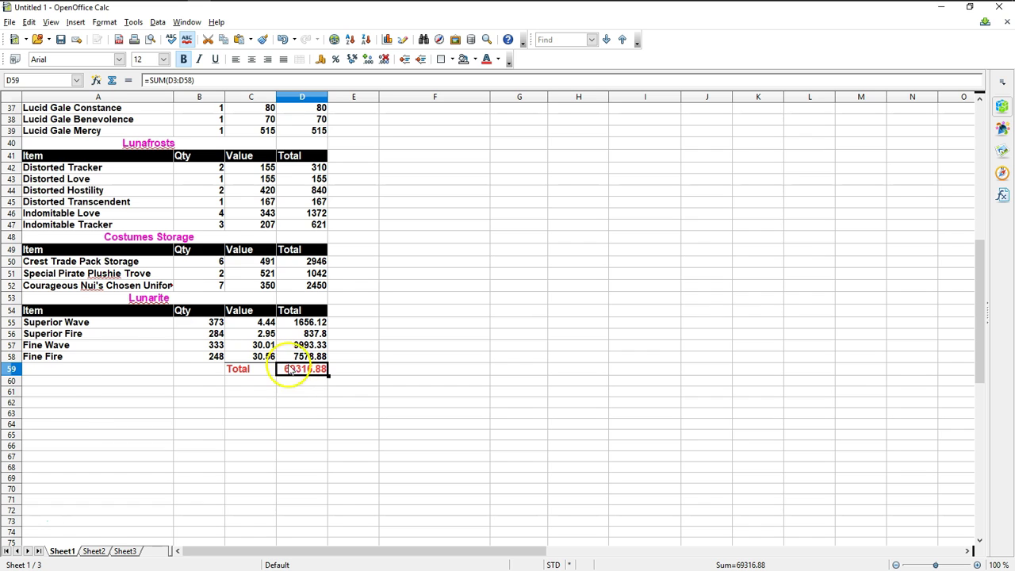
pyautogui.scroll(12, 289, 371)
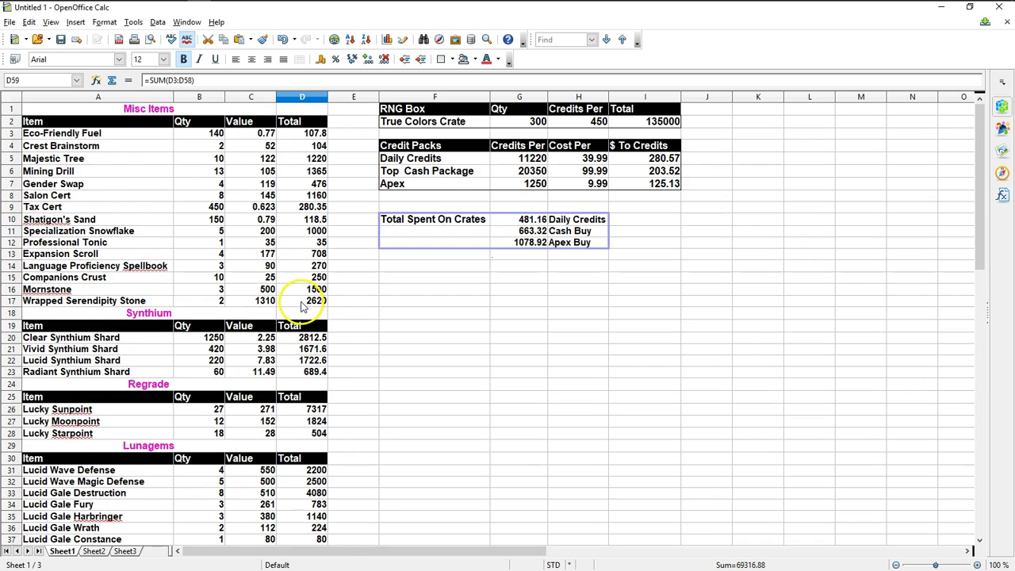
pyautogui.scroll(-3, 302, 307)
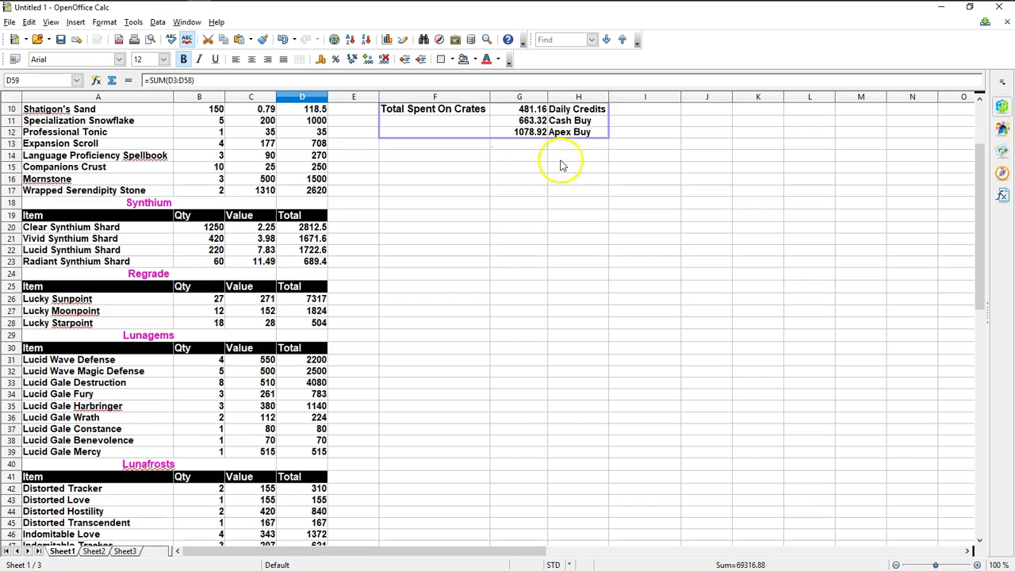
pyautogui.scroll(3, 555, 170)
pyautogui.scroll(-10, 226, 278)
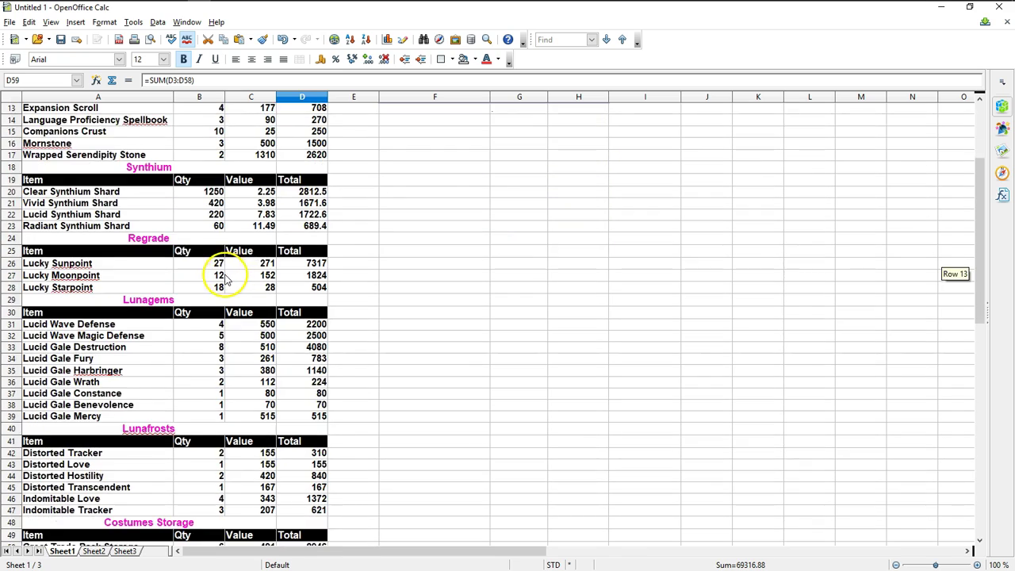
pyautogui.scroll(3, 226, 291)
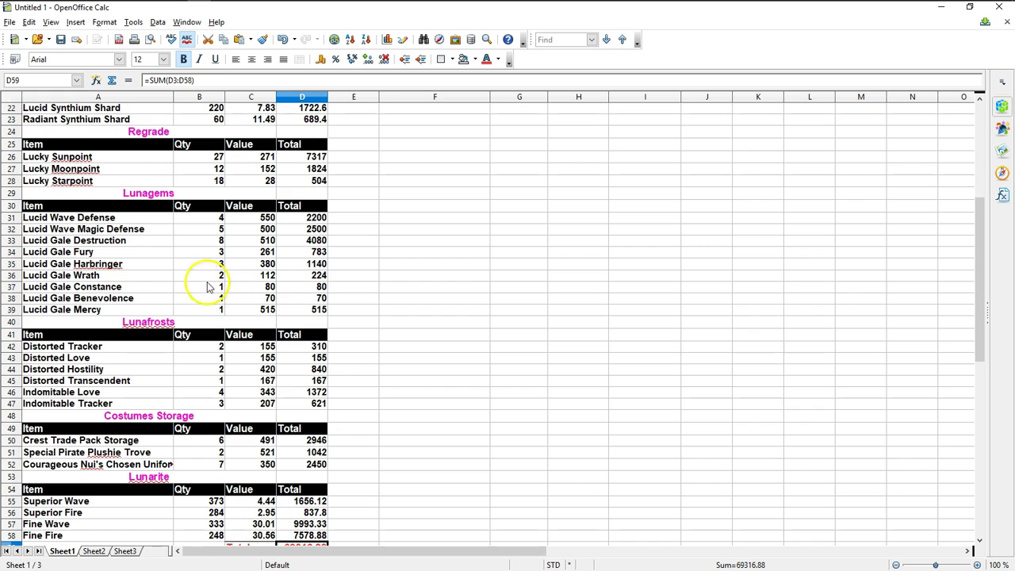
pyautogui.scroll(3, 145, 306)
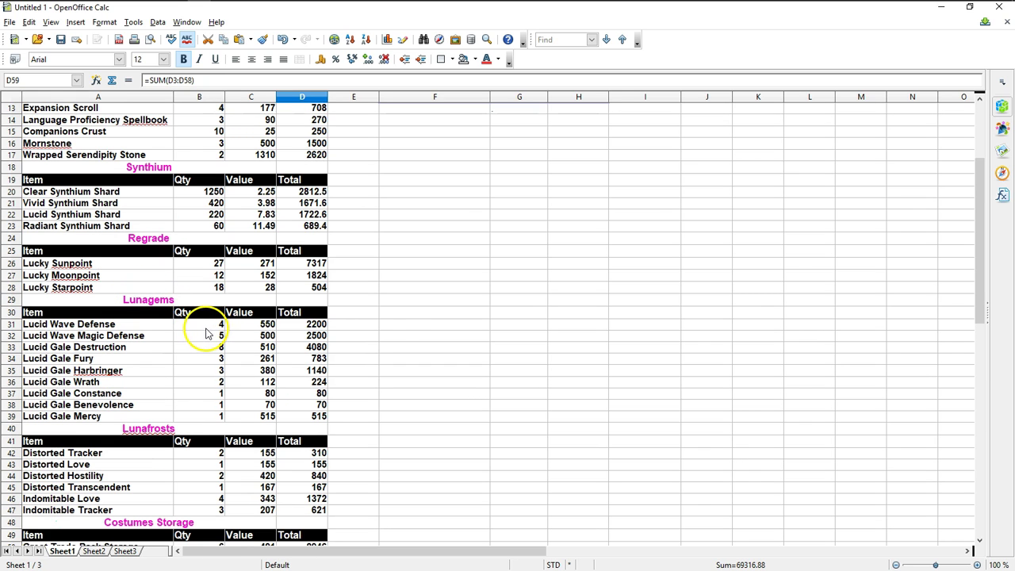
pyautogui.scroll(4, 400, 301)
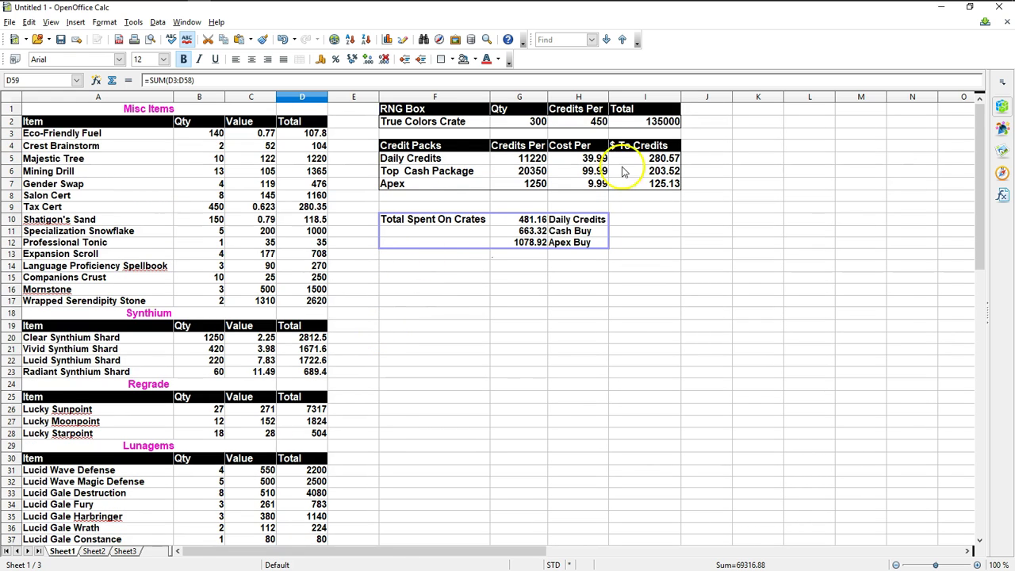
# - Examine the True Colors Crate cost row, then the credits, cost and $ To Credits rates of the credit packs
pyautogui.moveTo(400, 121); pyautogui.dragTo(677, 125)
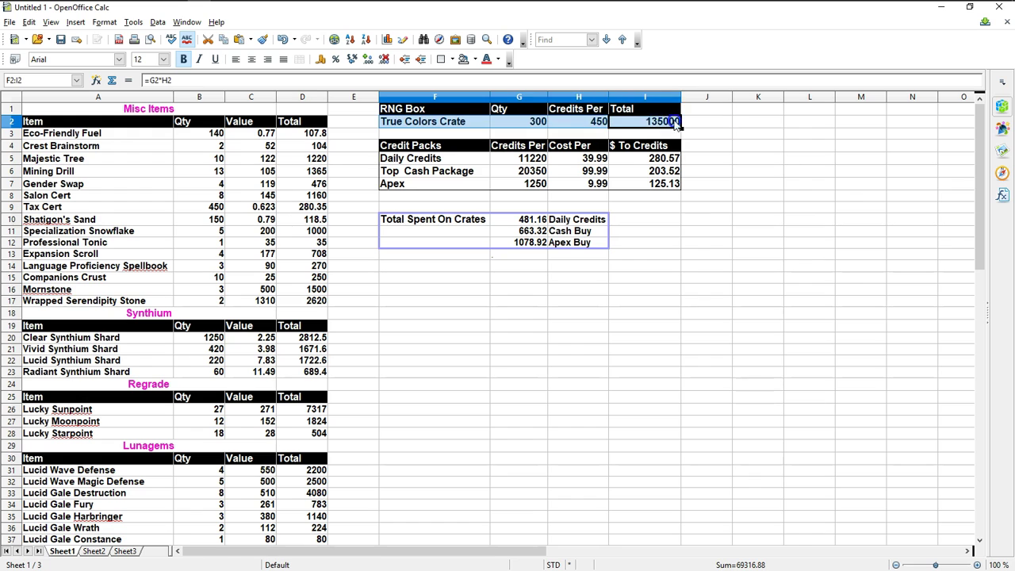
pyautogui.click(630, 126)
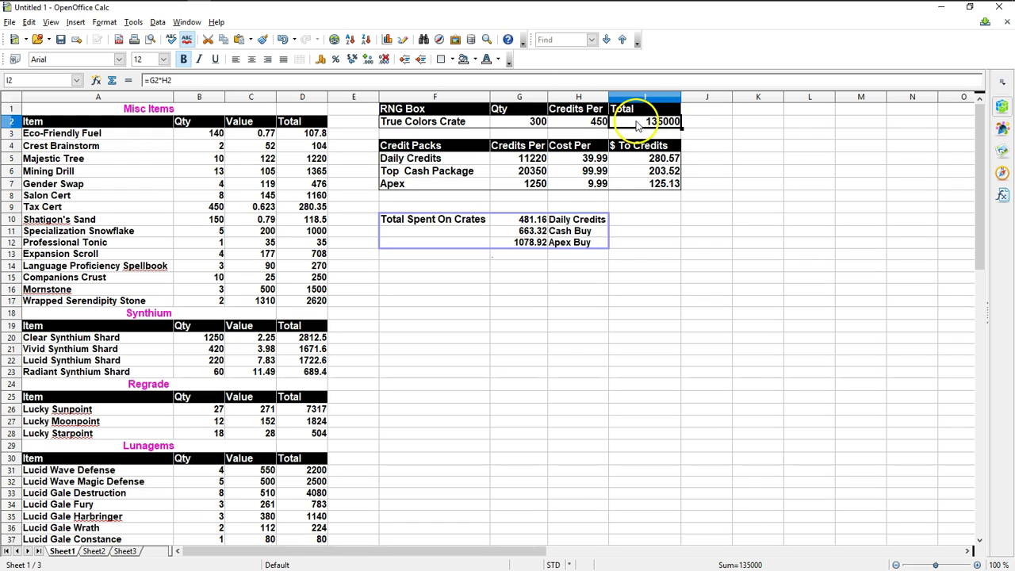
pyautogui.moveTo(409, 158); pyautogui.dragTo(665, 188)
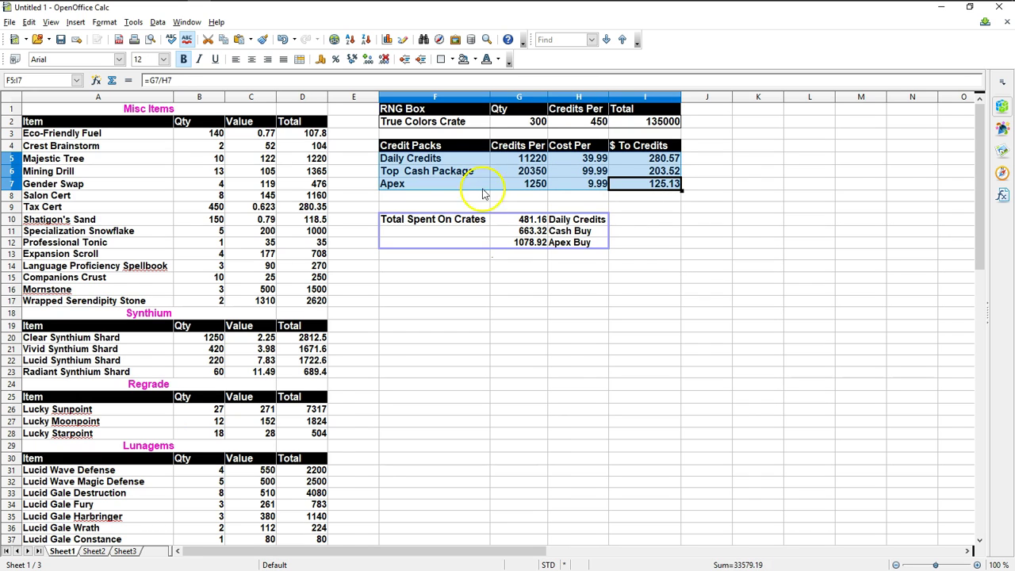
pyautogui.click(441, 159)
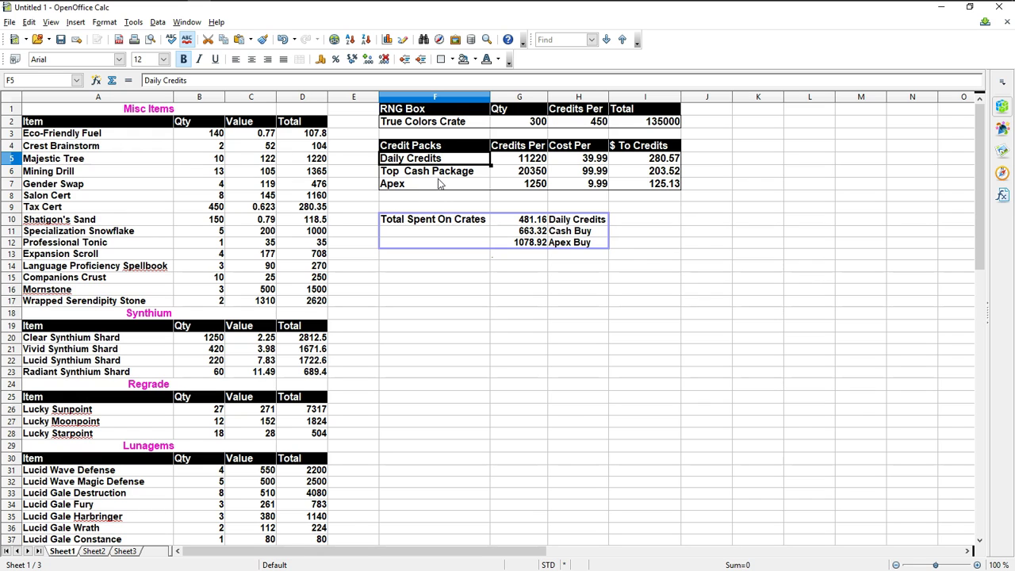
pyautogui.click(533, 159)
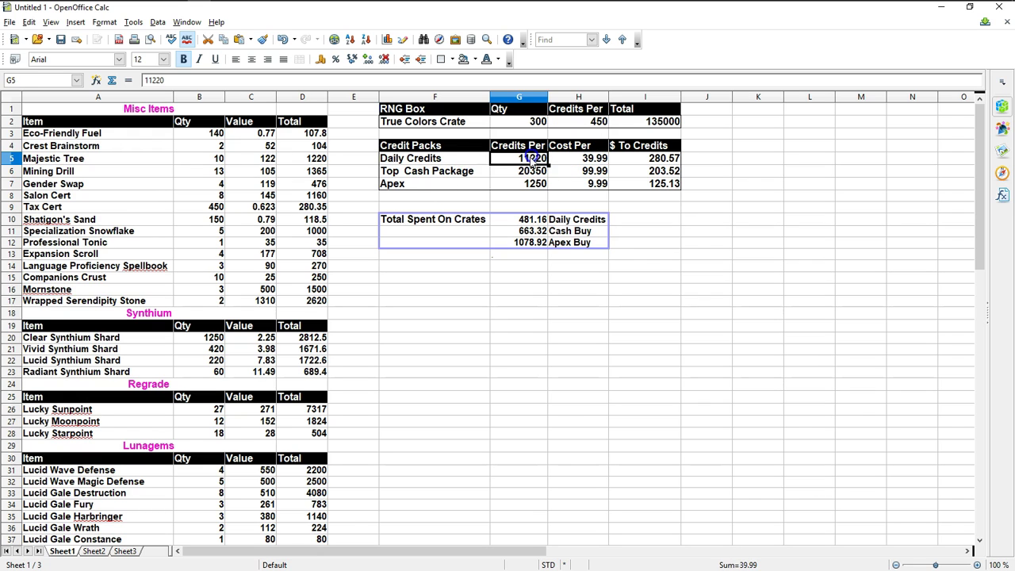
pyautogui.click(513, 178)
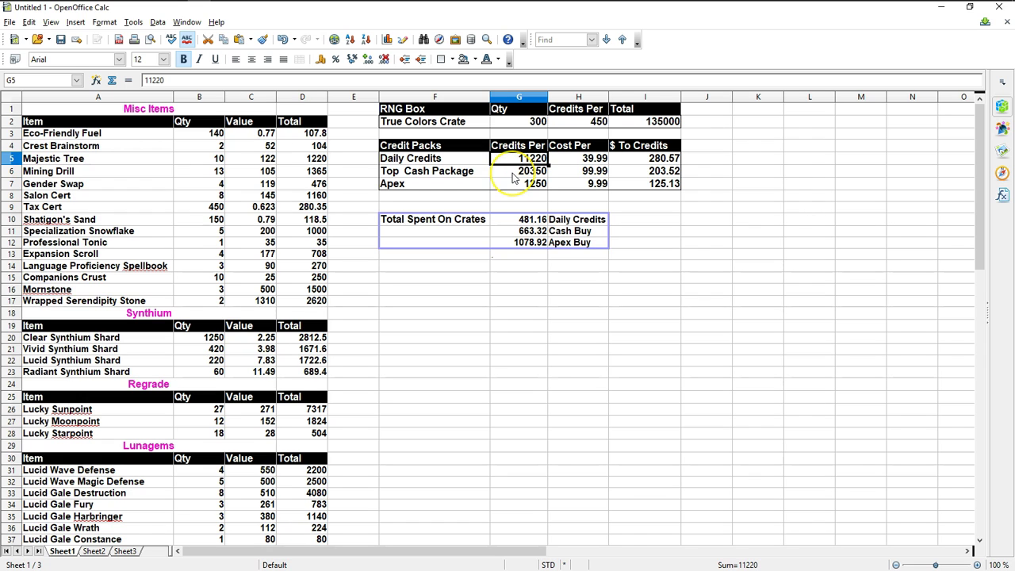
pyautogui.click(645, 158)
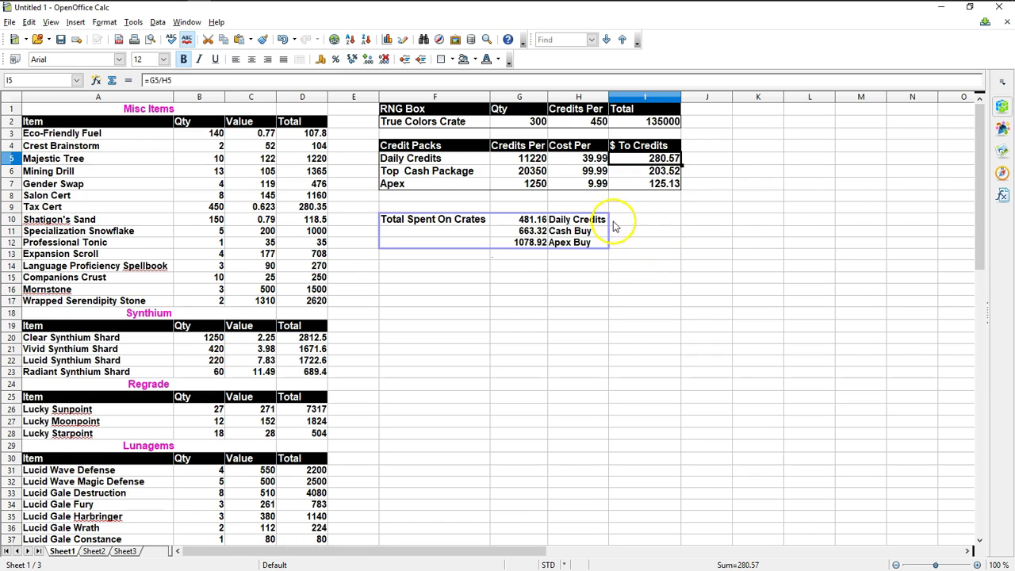
# - Examine the credits, cost and $ To Credits rates of the Top Cash Package and Apex rows
pyautogui.click(651, 173)
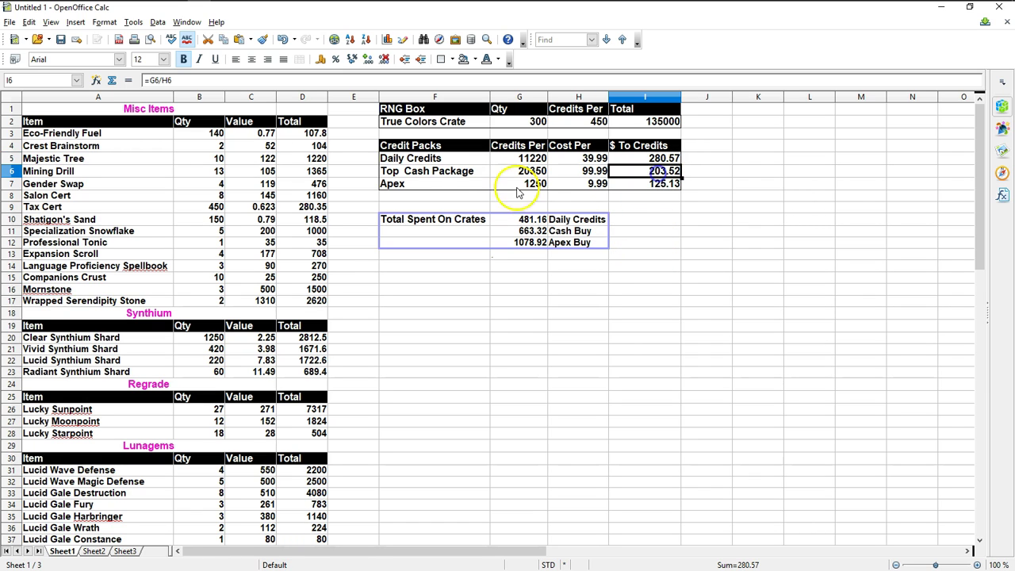
pyautogui.click(434, 176)
pyautogui.click(524, 173)
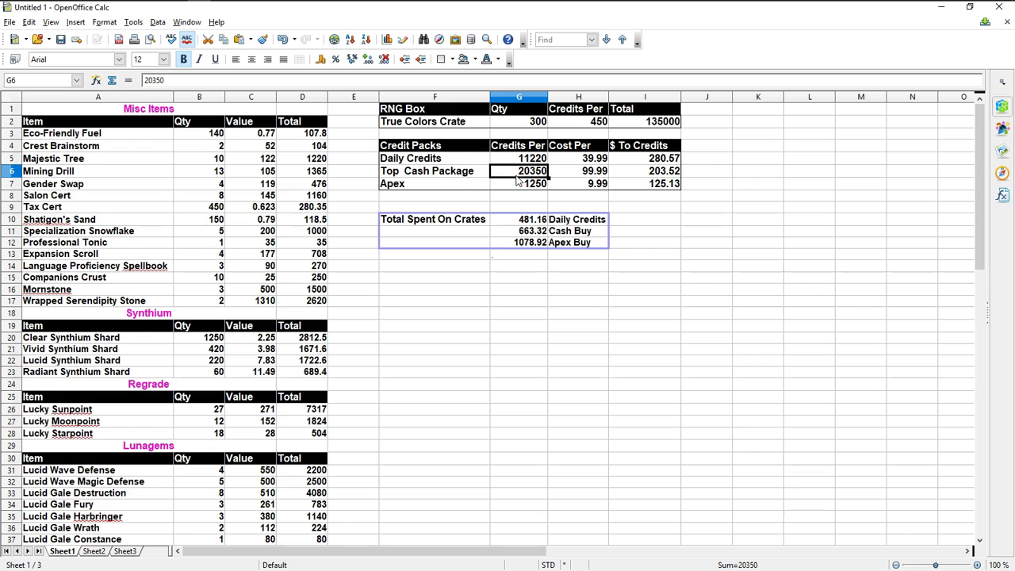
pyautogui.click(644, 174)
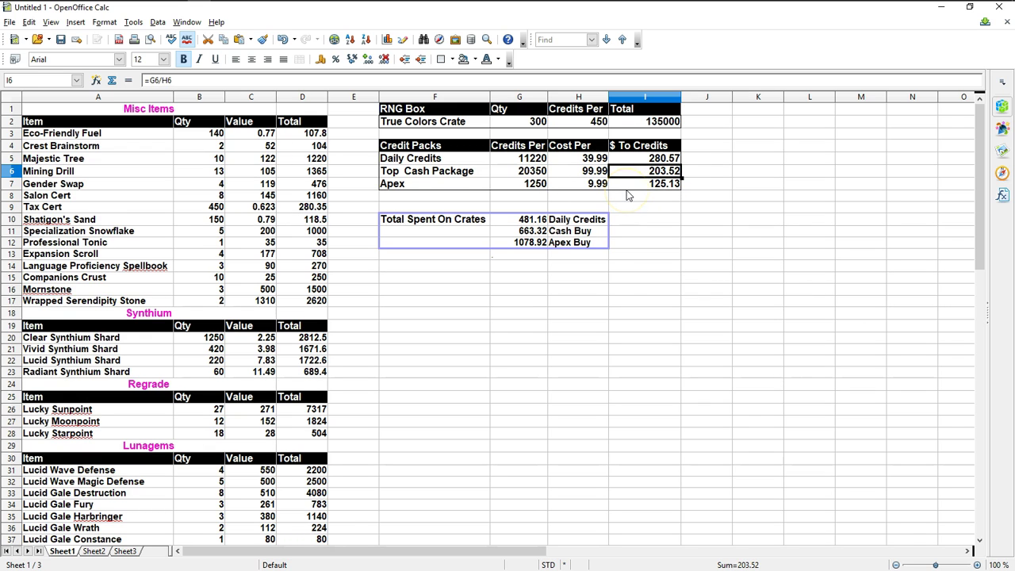
pyautogui.click(444, 185)
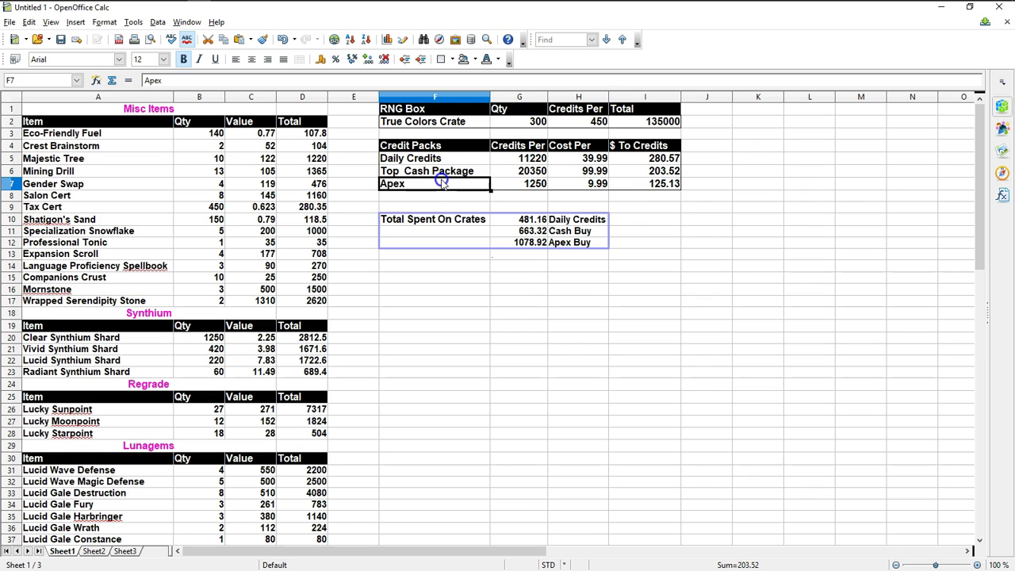
pyautogui.click(646, 187)
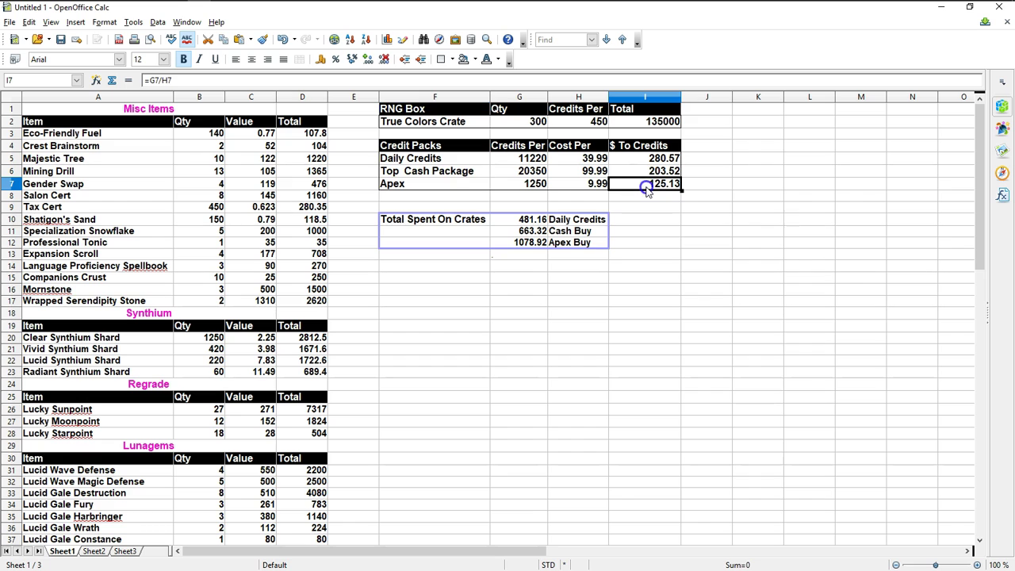
pyautogui.moveTo(410, 185); pyautogui.dragTo(647, 185)
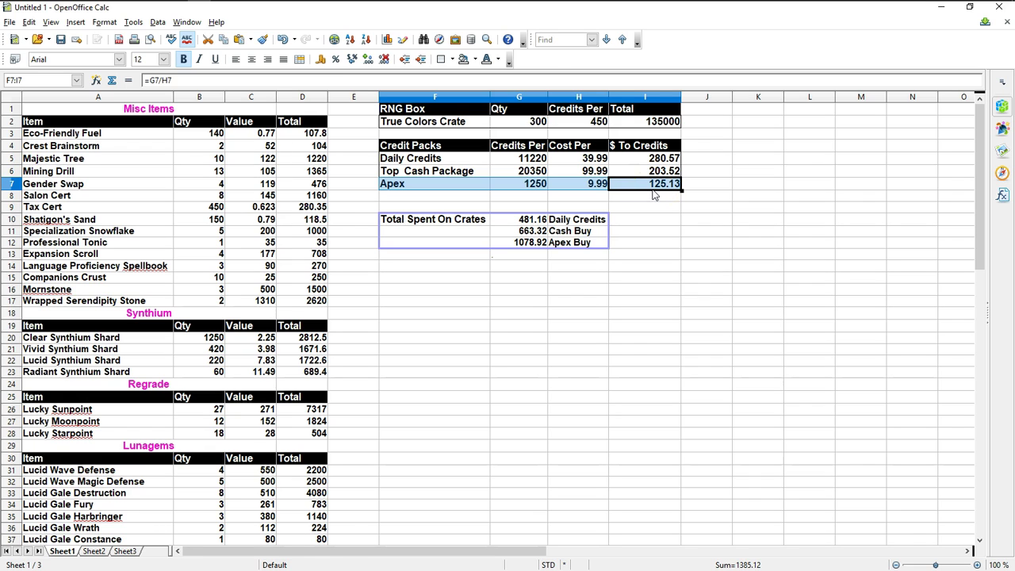
pyautogui.click(653, 190)
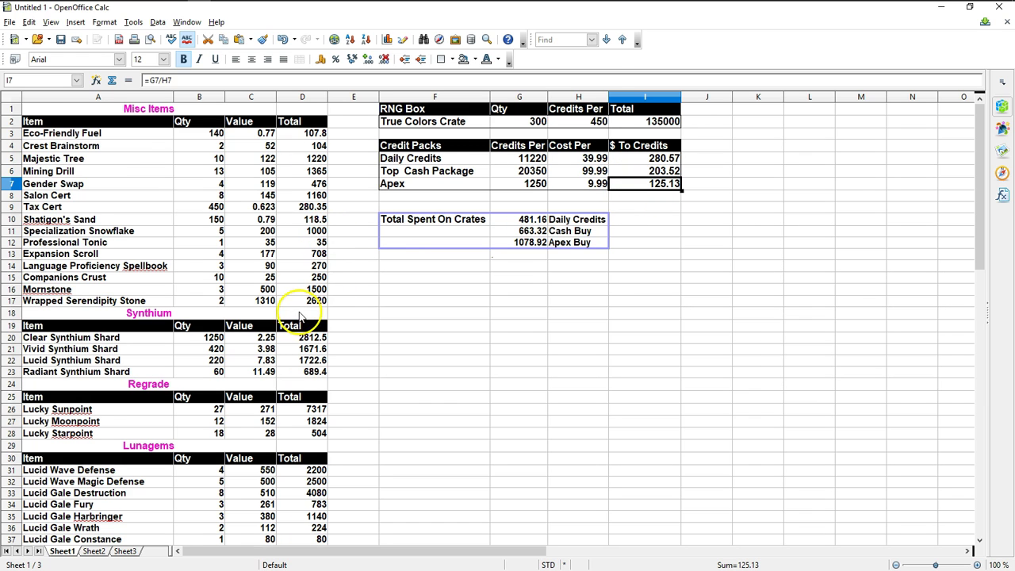
# - Check the grand total of the loot value against the crate cost and credit pack tables
pyautogui.scroll(-11, 300, 317)
pyautogui.click(303, 404)
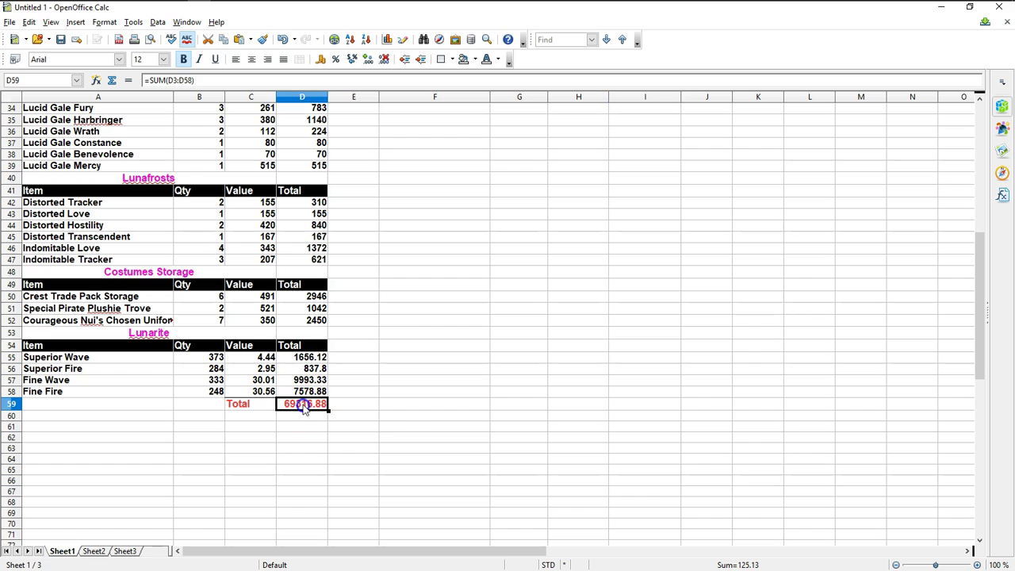
pyautogui.scroll(11, 365, 343)
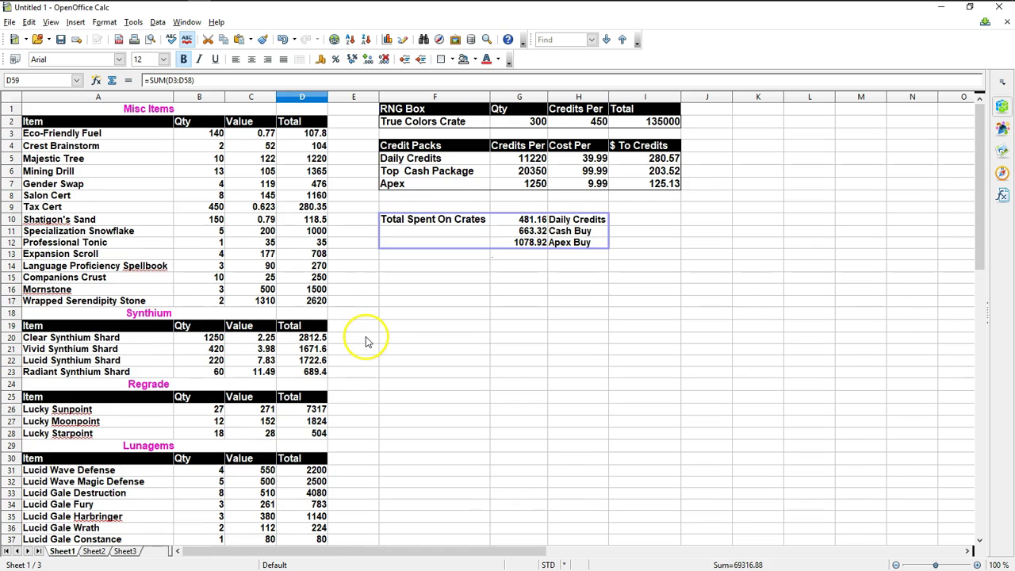
pyautogui.scroll(-10, 283, 421)
pyautogui.scroll(10, 223, 332)
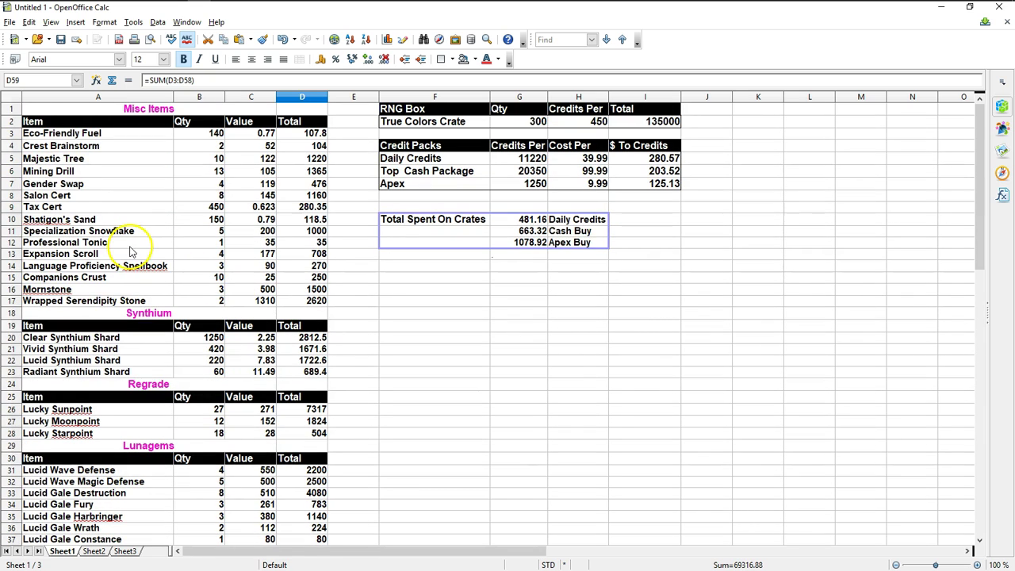
# - Look through the loot categories from Misc Items to Lunarite, including the Special Pirate Plushie Trove under Costumes Storage
pyautogui.scroll(-2, 133, 238)
pyautogui.scroll(-6, 137, 250)
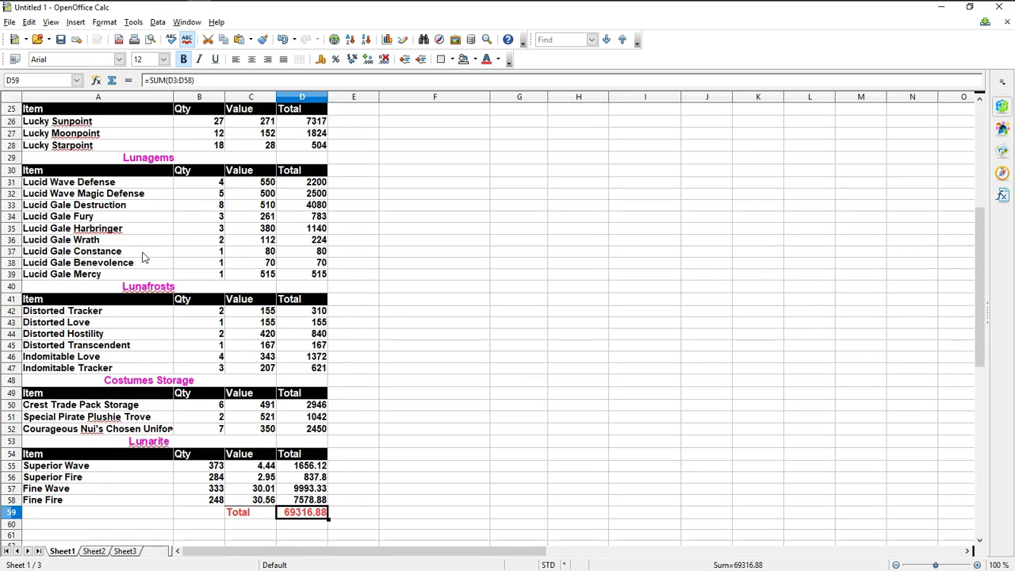
pyautogui.scroll(7, 143, 253)
pyautogui.scroll(-4, 144, 252)
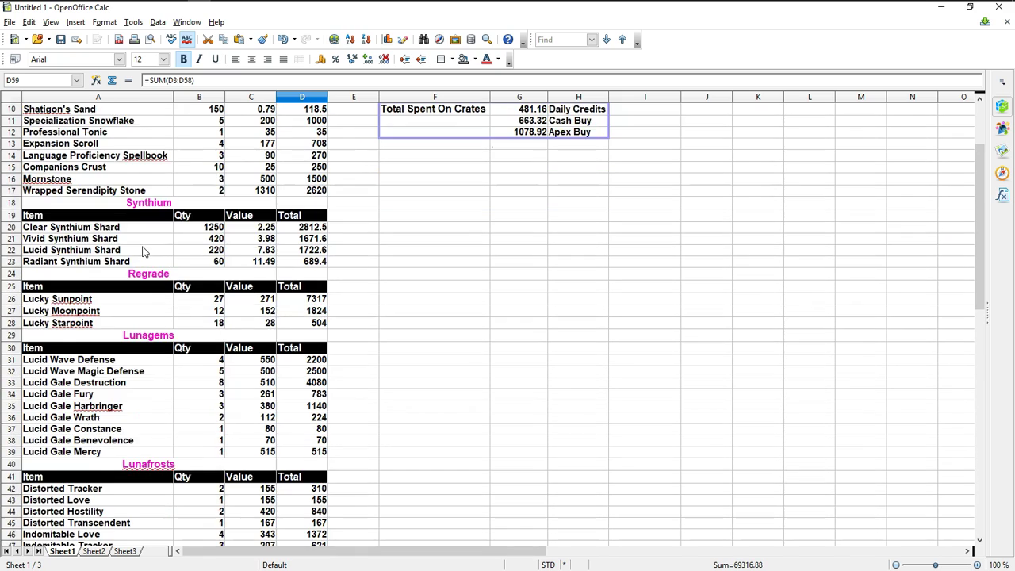
pyautogui.scroll(-3, 144, 252)
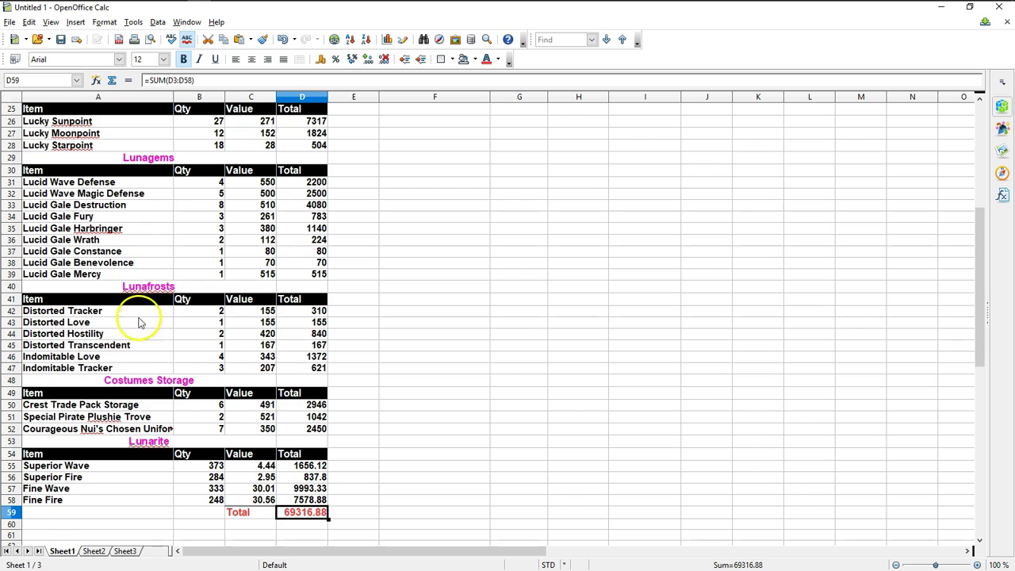
pyautogui.click(89, 416)
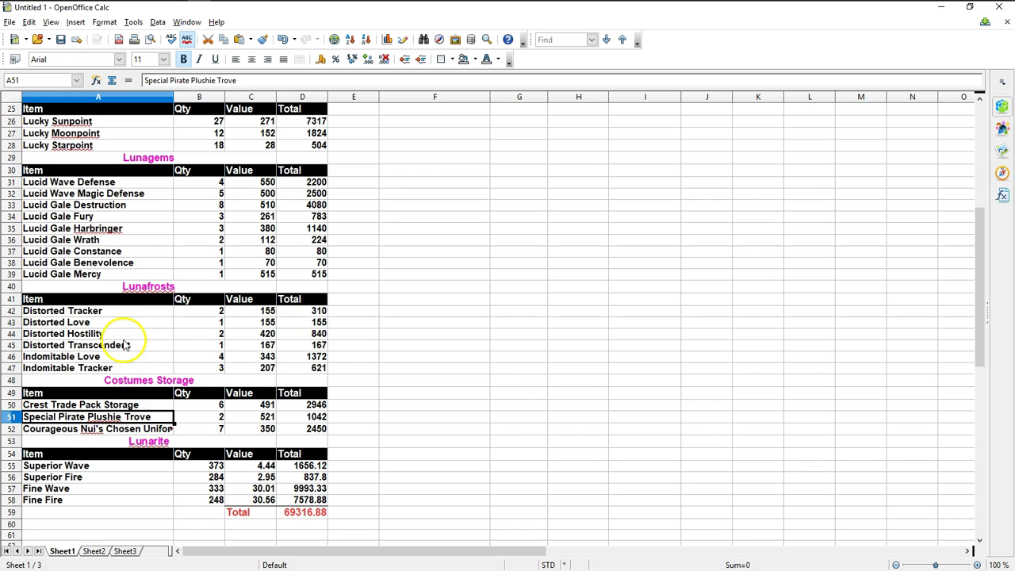
pyautogui.scroll(2, 123, 342)
pyautogui.scroll(6, 123, 340)
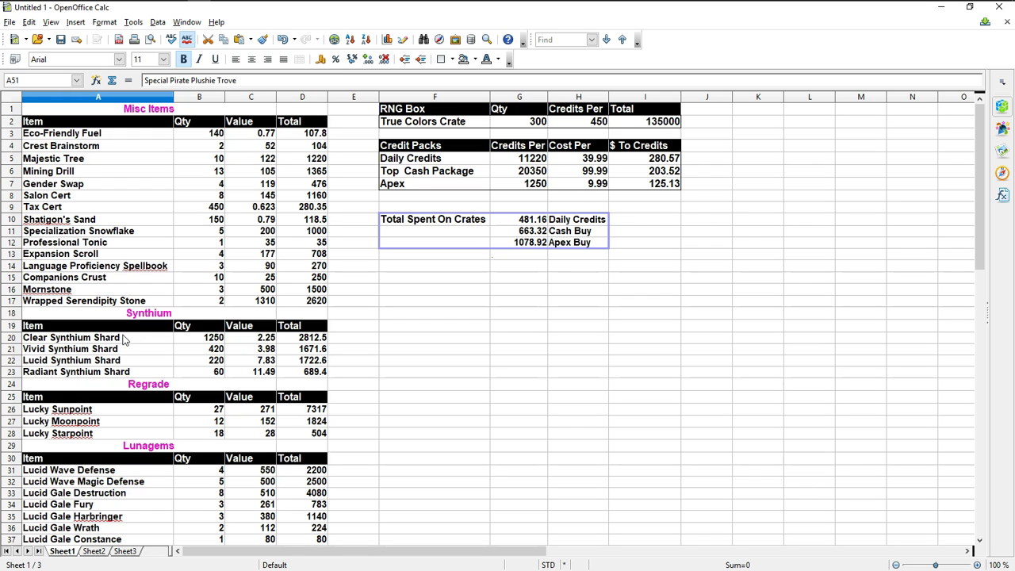
pyautogui.scroll(-7, 143, 297)
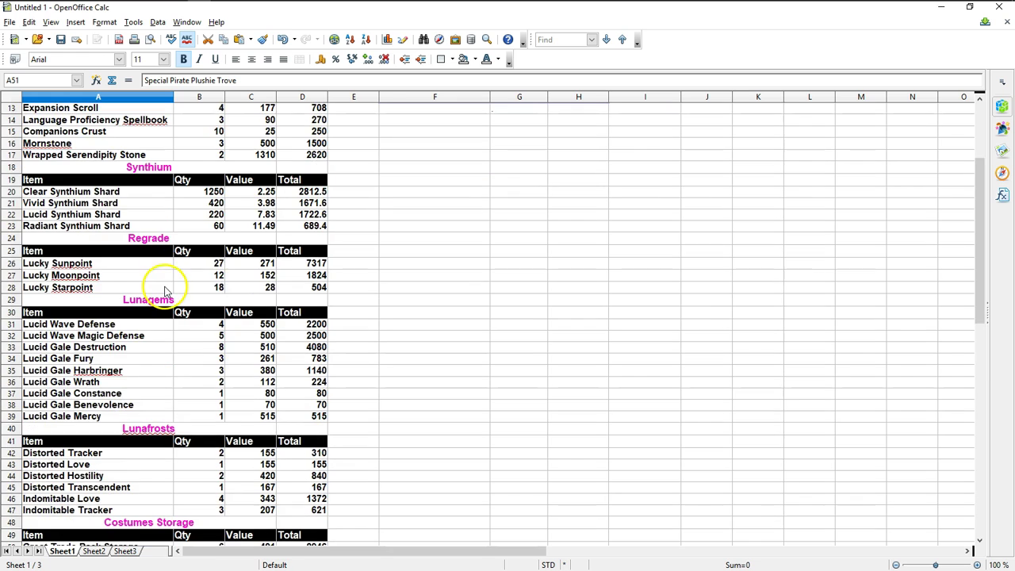
pyautogui.scroll(-3, 161, 304)
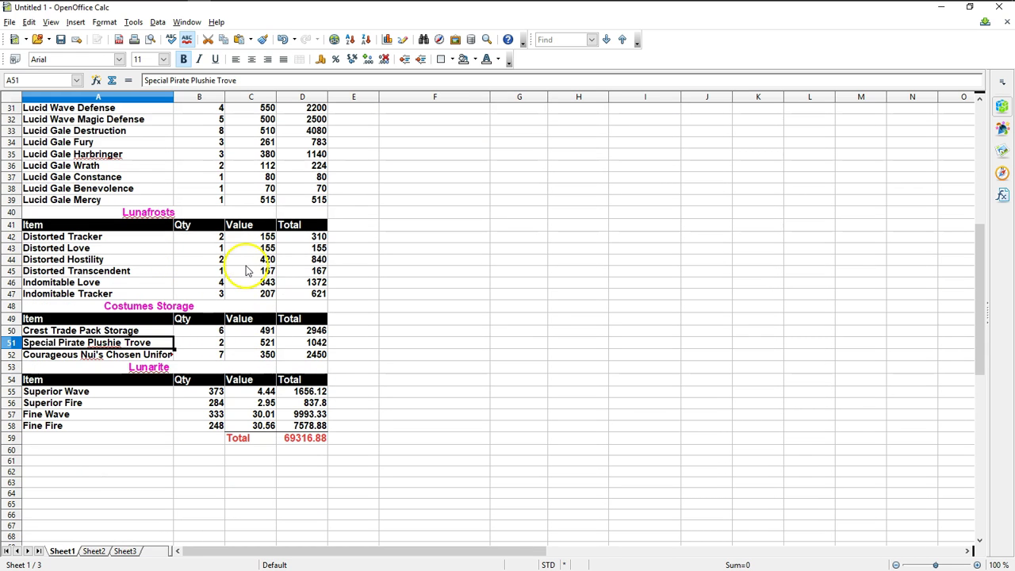
pyautogui.scroll(6, 210, 289)
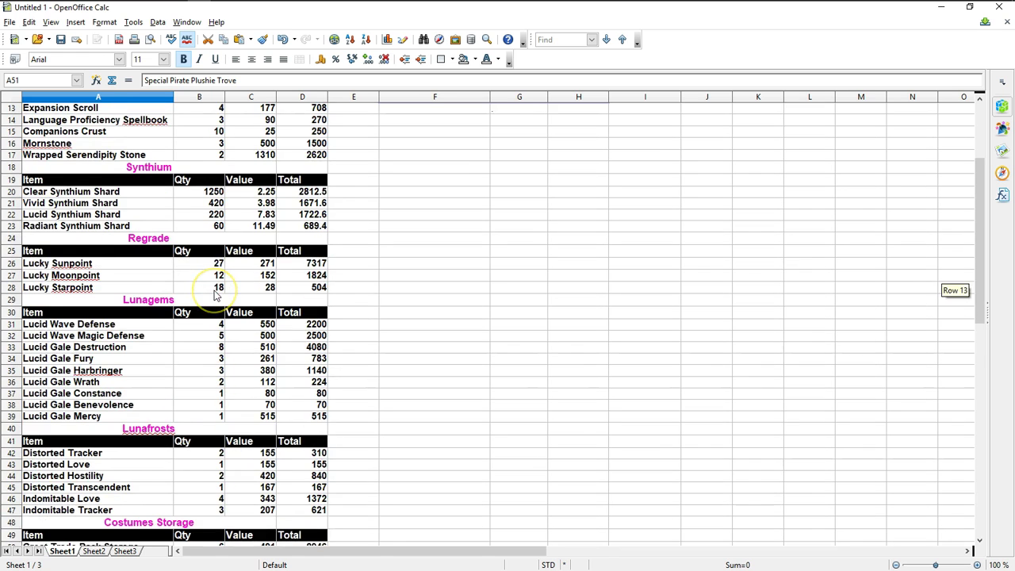
pyautogui.scroll(3, 214, 295)
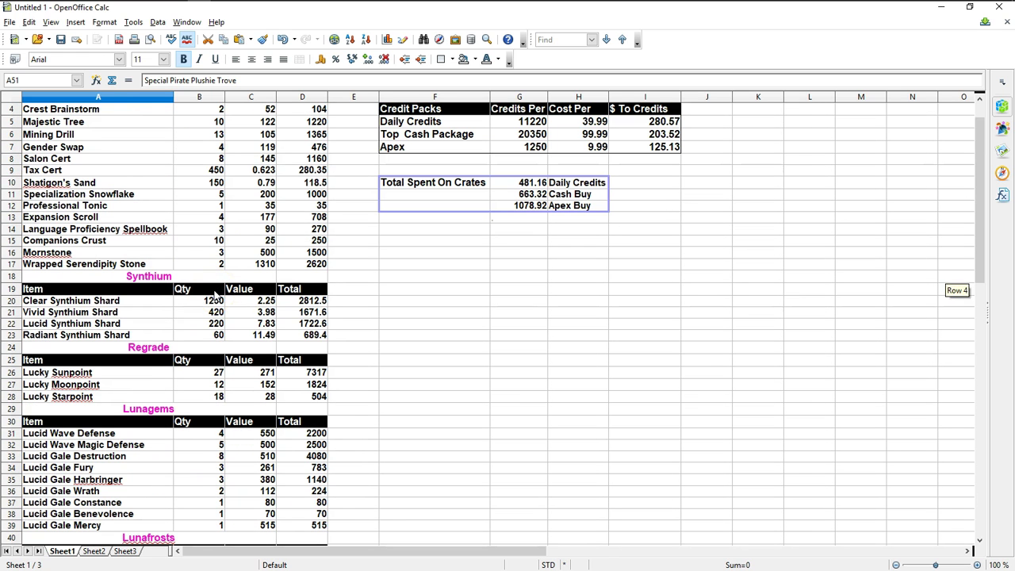
# - Check the Lucky Sunpoint, Lucky Moonpoint and Lucky Starpoint quantities, then inspect the grand total of the loot again
pyautogui.click(202, 374)
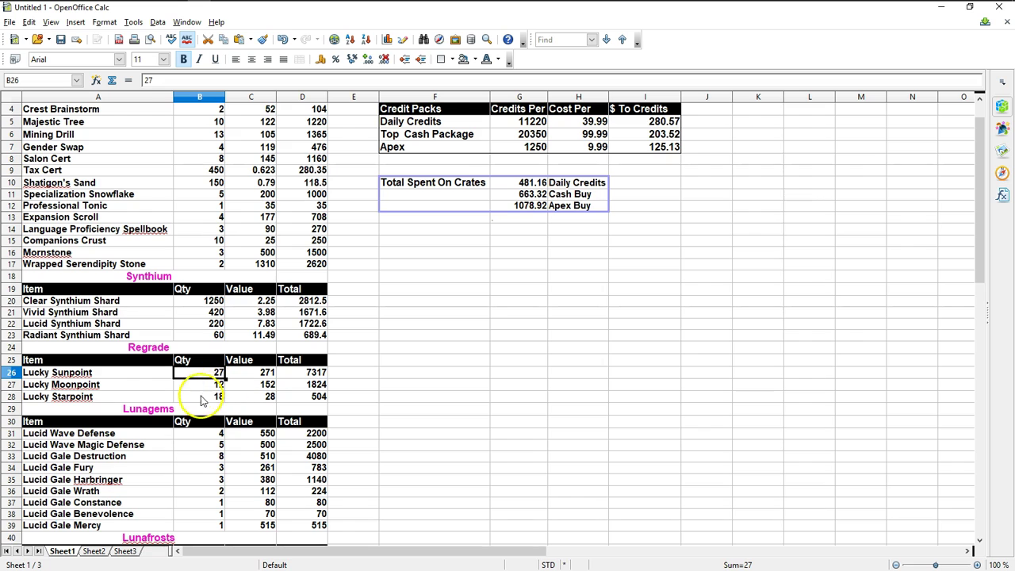
pyautogui.click(205, 386)
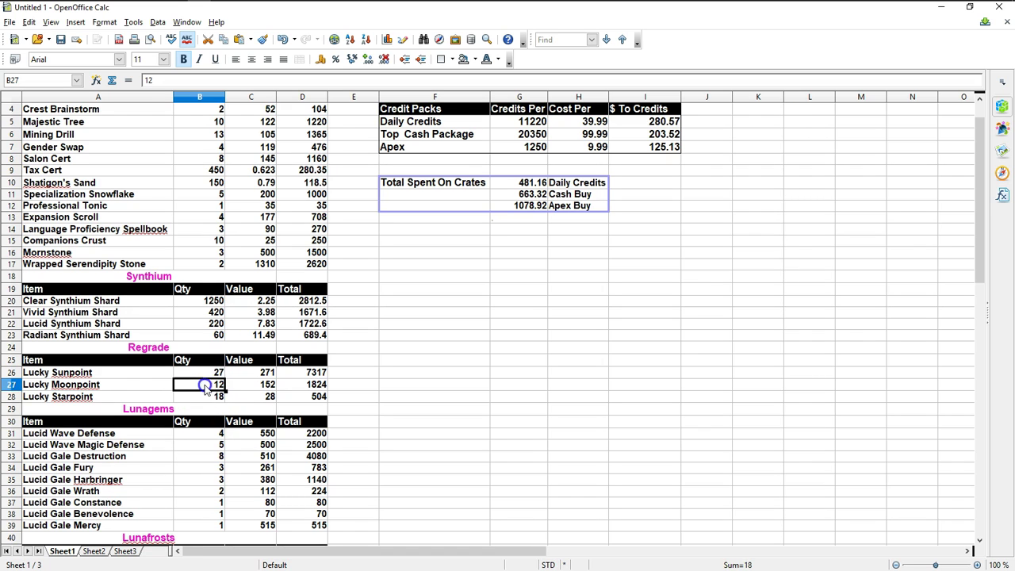
pyautogui.click(211, 398)
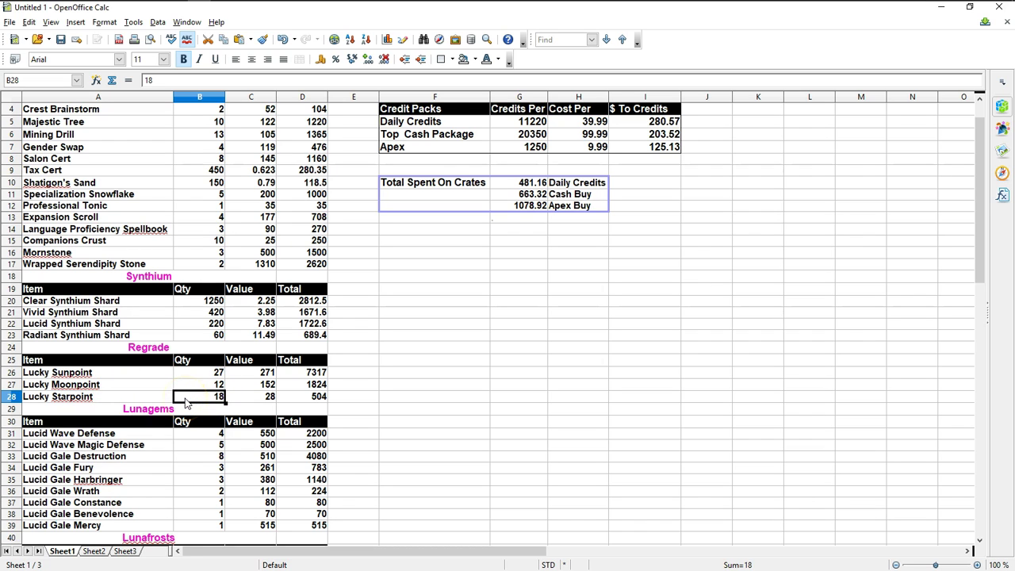
pyautogui.scroll(1, 190, 315)
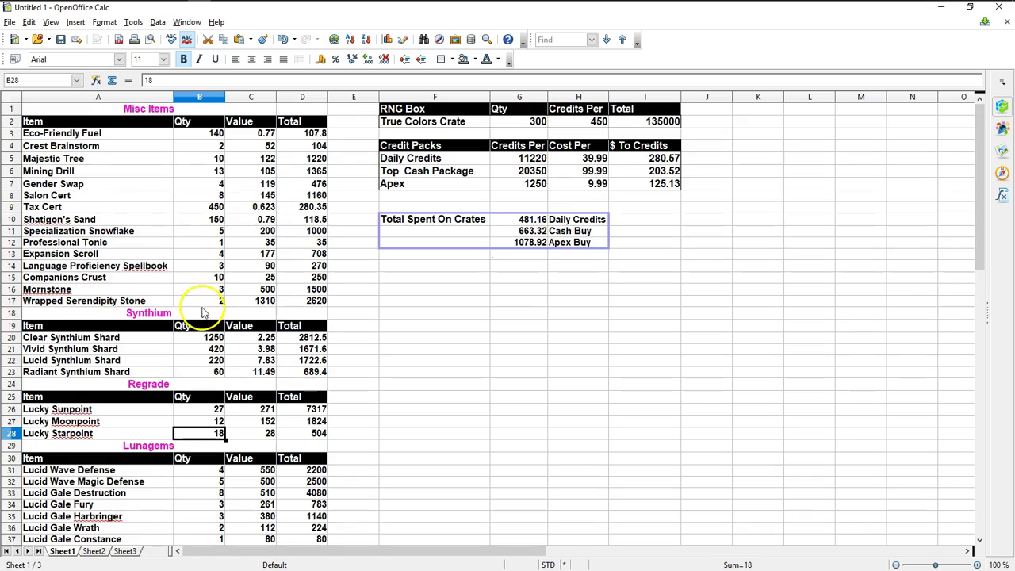
pyautogui.scroll(-7, 214, 317)
pyautogui.scroll(-4, 194, 337)
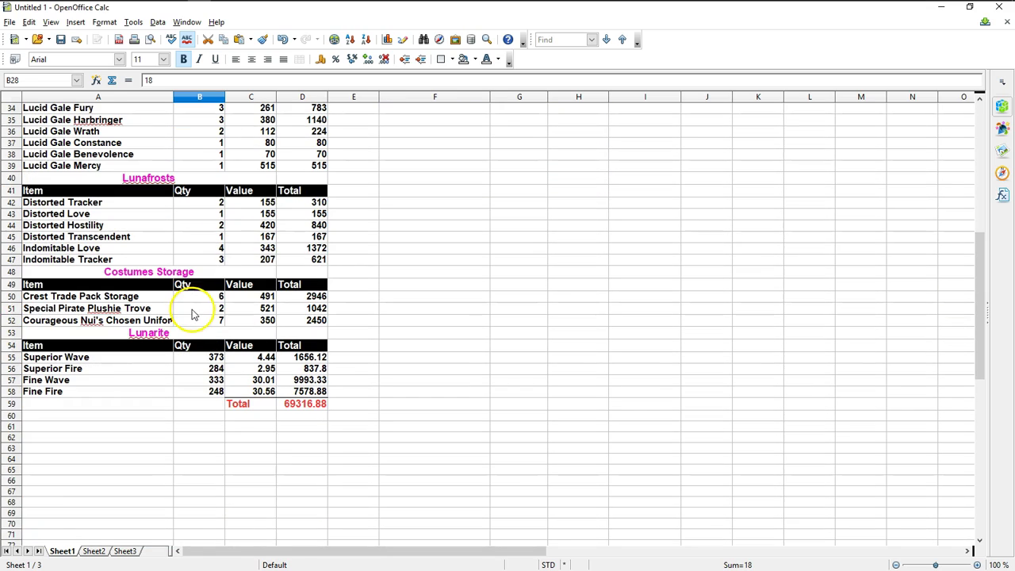
pyautogui.click(302, 403)
pyautogui.scroll(11, 414, 311)
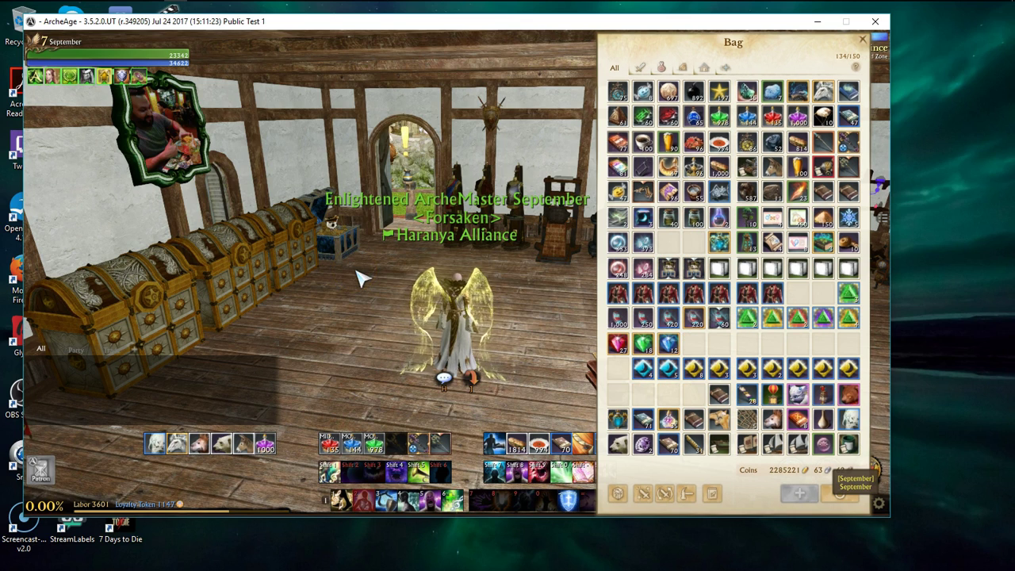
# - Switch to ArcheAge and inspect the looted items in the bag, including the Crest Trade Pack Storage details
pyautogui.click(670, 366)
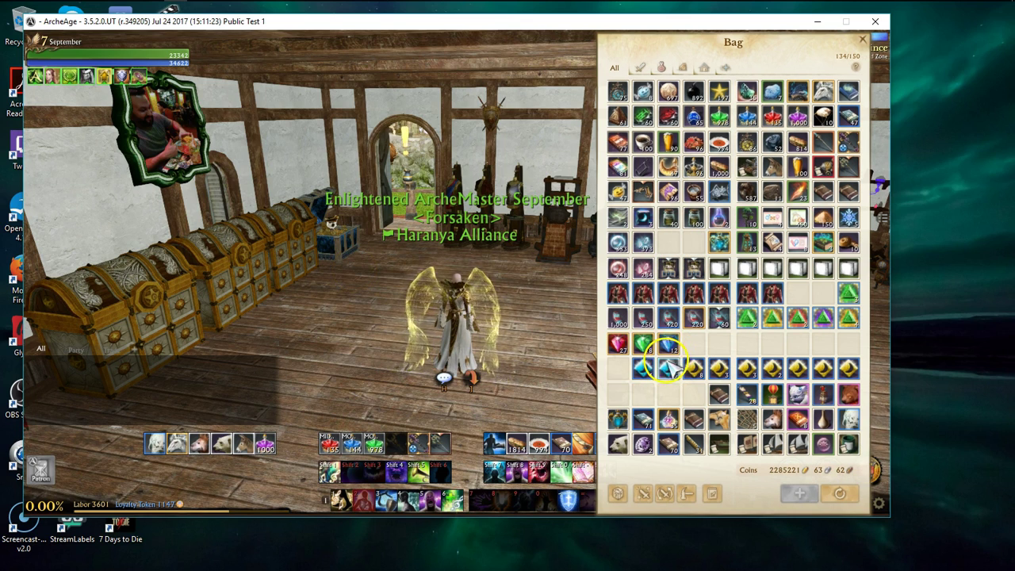
pyautogui.moveTo(773, 273)
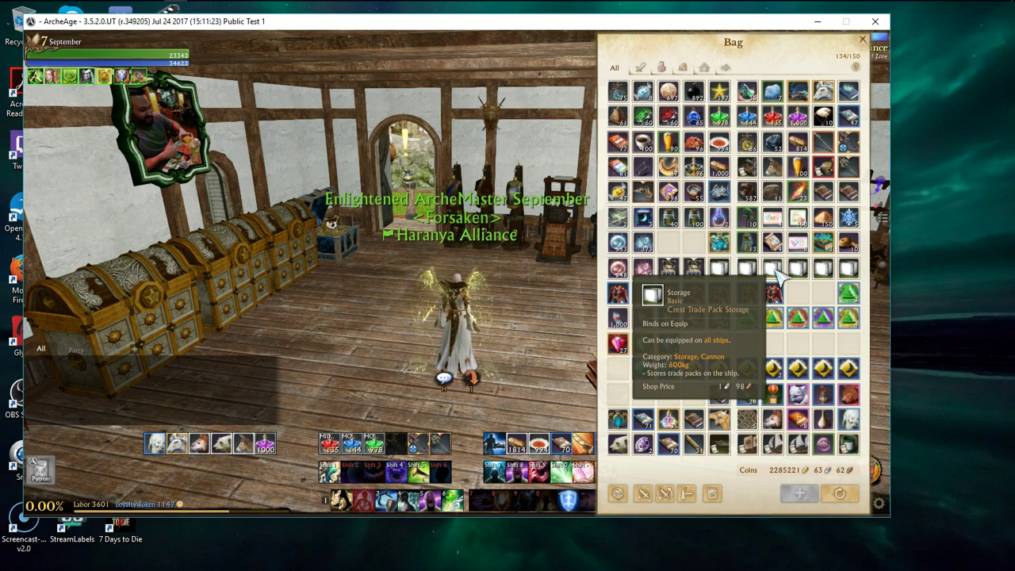
pyautogui.click(781, 277)
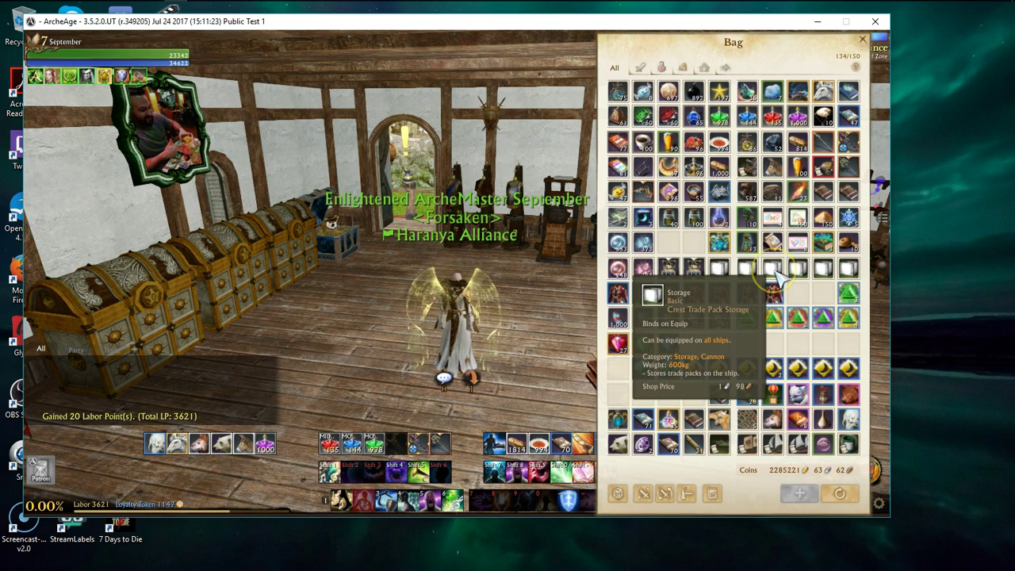
# - Equip a Courageous Nui's Chosen Uniform costume from the bag and view the character wearing it from the front
pyautogui.moveTo(591, 434); pyautogui.dragTo(494, 276)
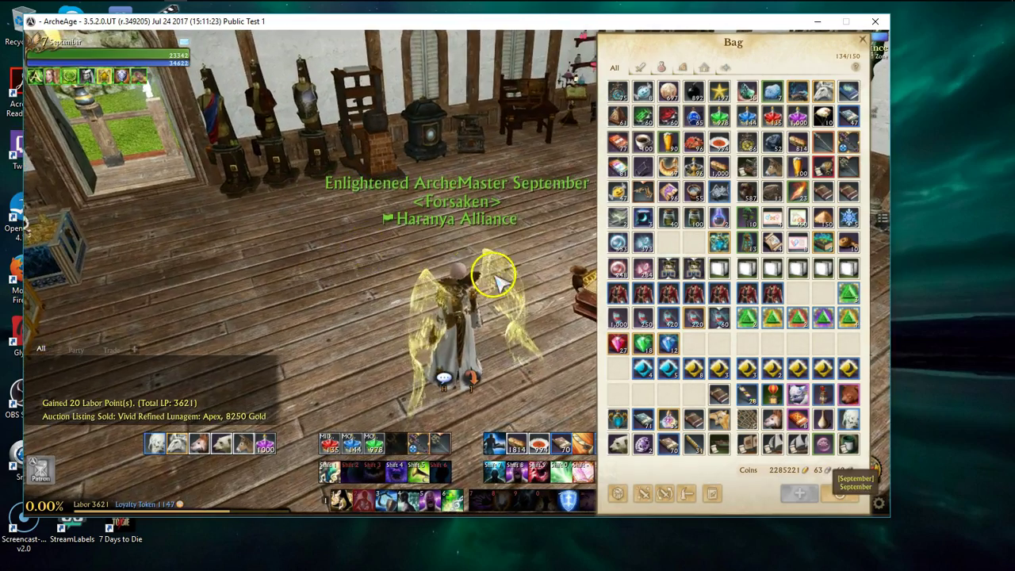
pyautogui.moveTo(721, 300)
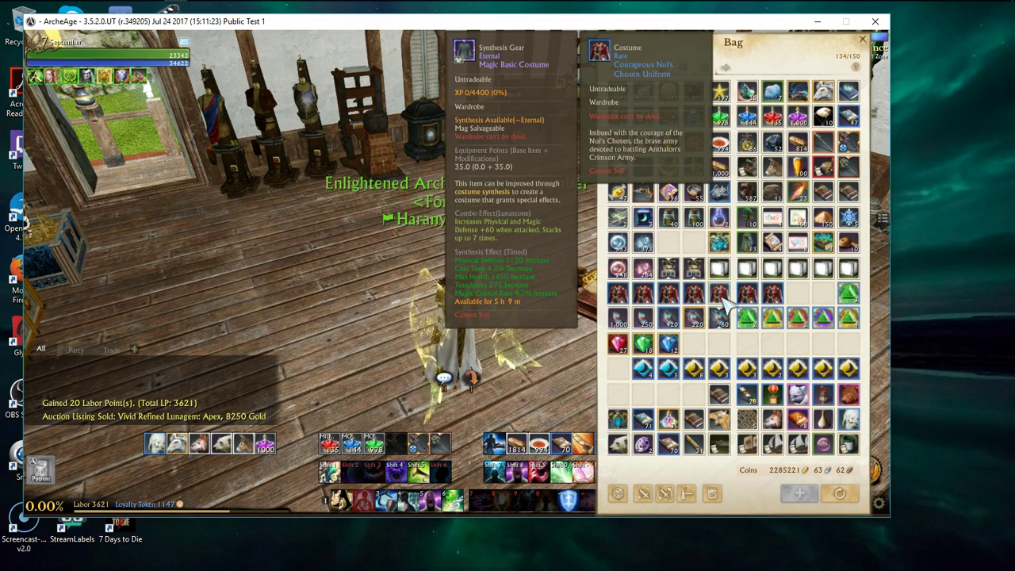
pyautogui.click(775, 295)
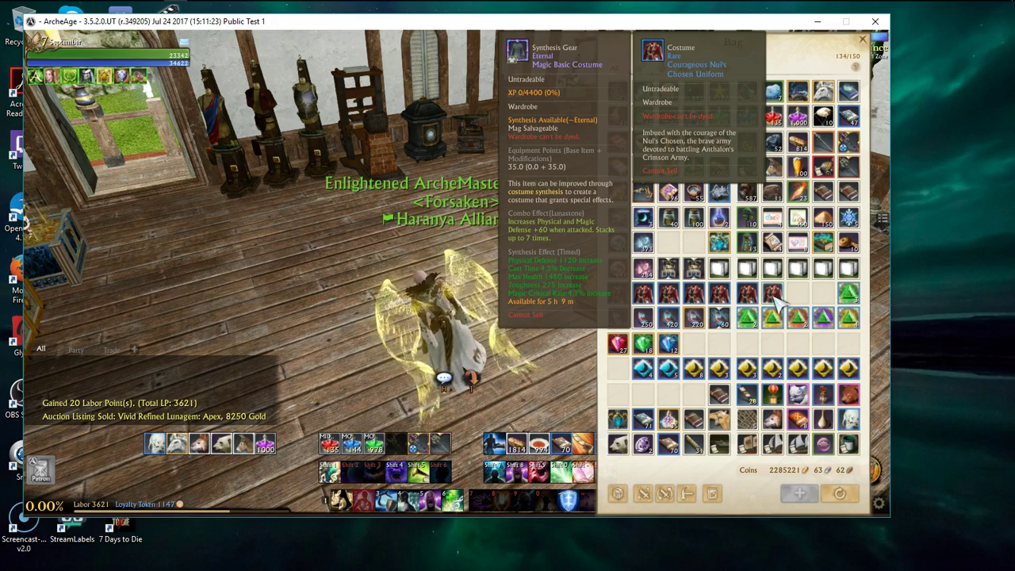
pyautogui.rightClick(775, 297)
pyautogui.moveTo(475, 233)
pyautogui.mouseDown()
pyautogui.moveTo(468, 250)
pyautogui.moveTo(482, 235)
pyautogui.moveTo(488, 244)
pyautogui.mouseUp()
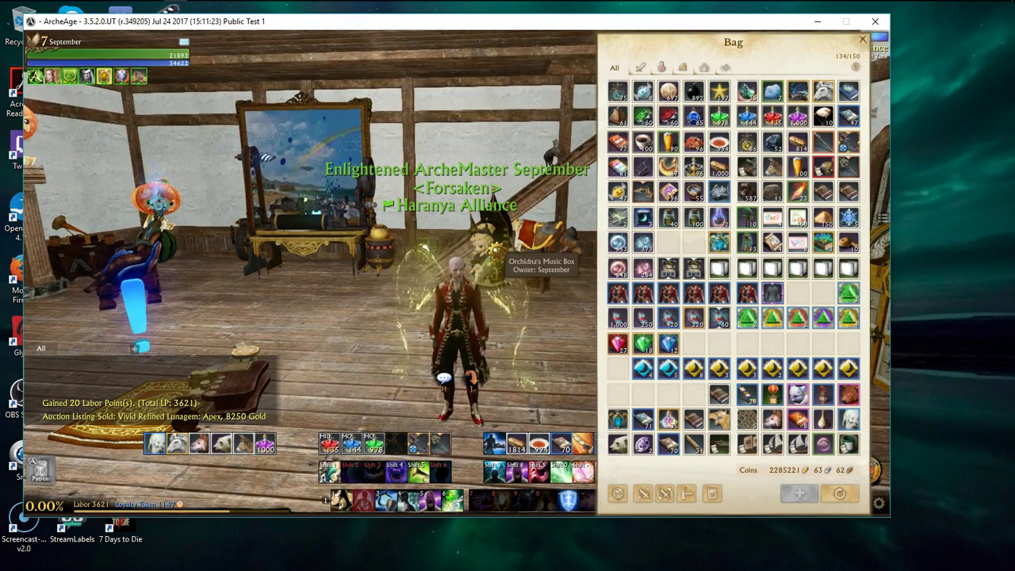